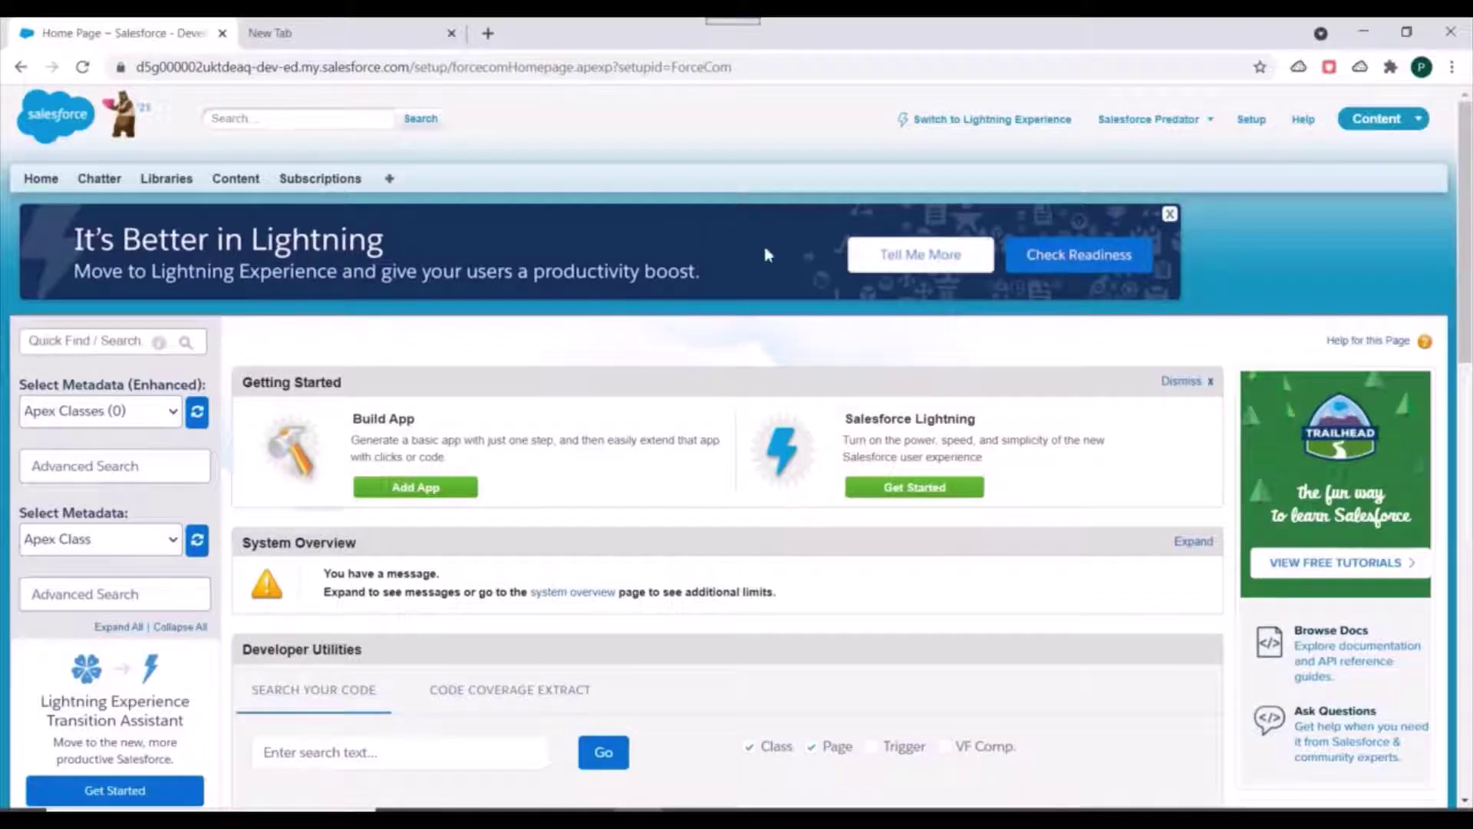
Step: Scroll down the Salesforce Setup home page
scroll(161, 447, down, 3)
Step: Search Quick Find for 'process bui' and open Process Builder under Workflow & Approvals
scroll(122, 480, up, 3)
click(61, 343)
text(process bui)
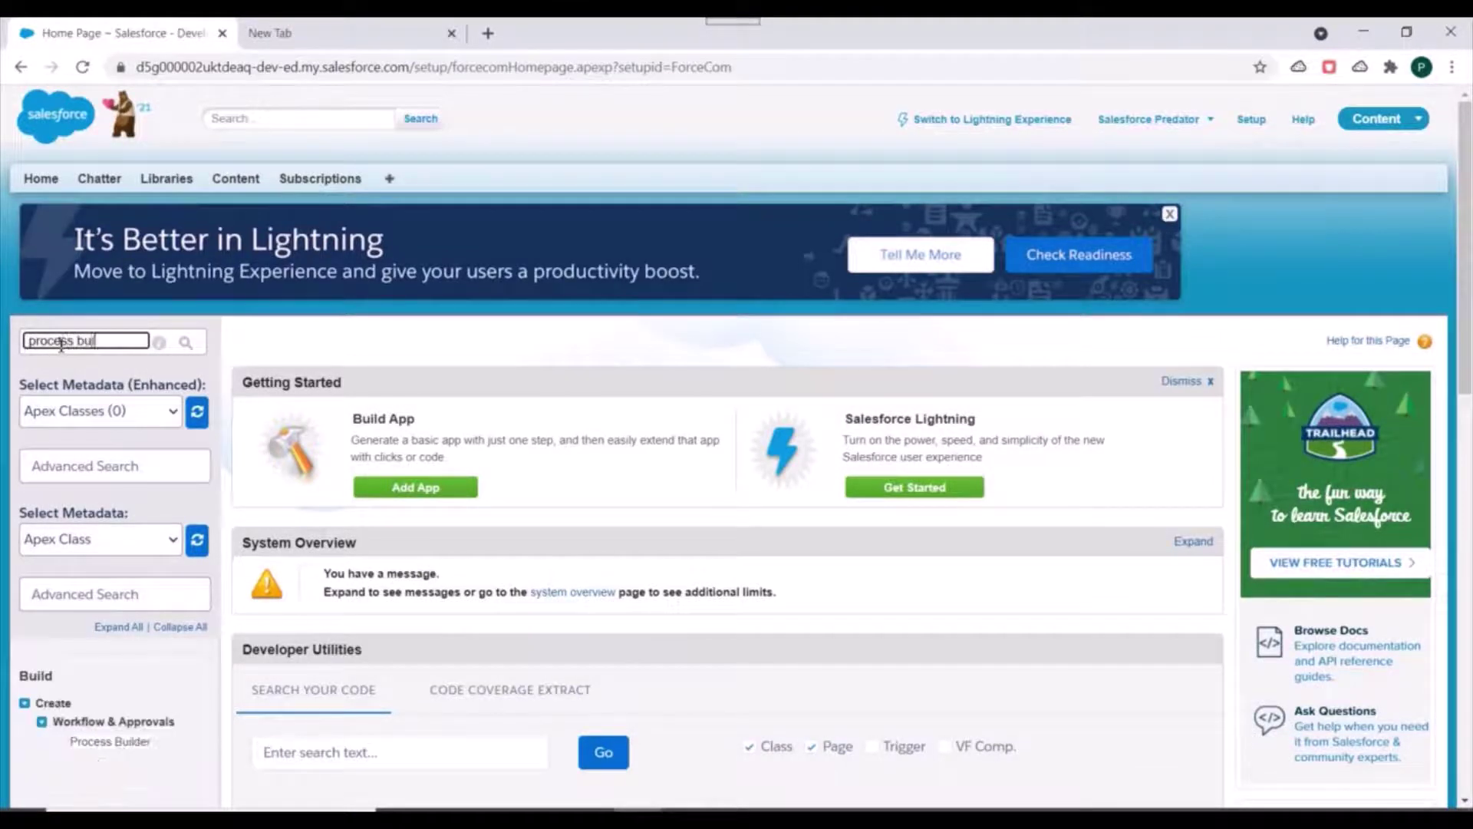
scroll(54, 491, down, 3)
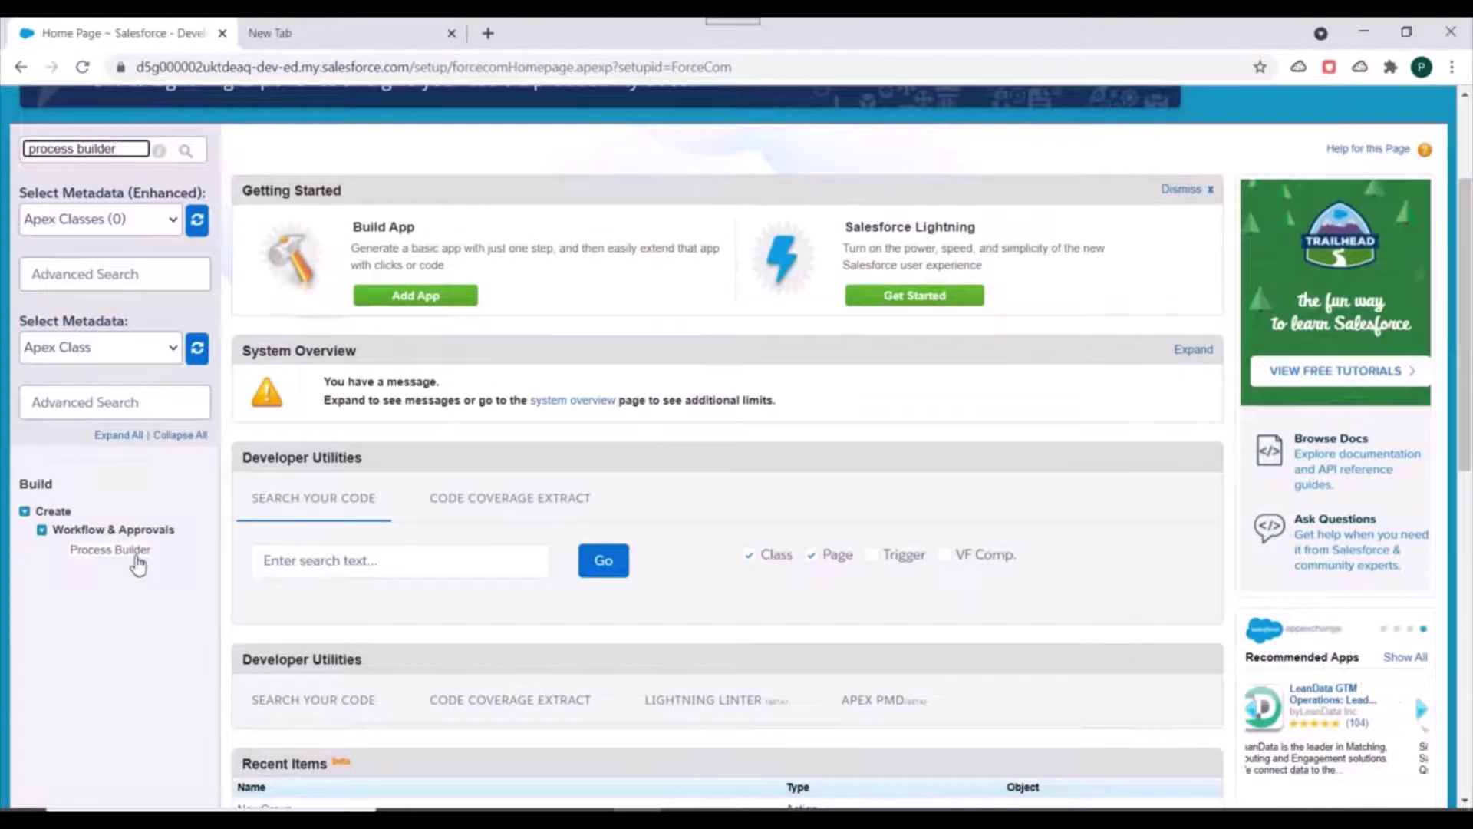
click(142, 551)
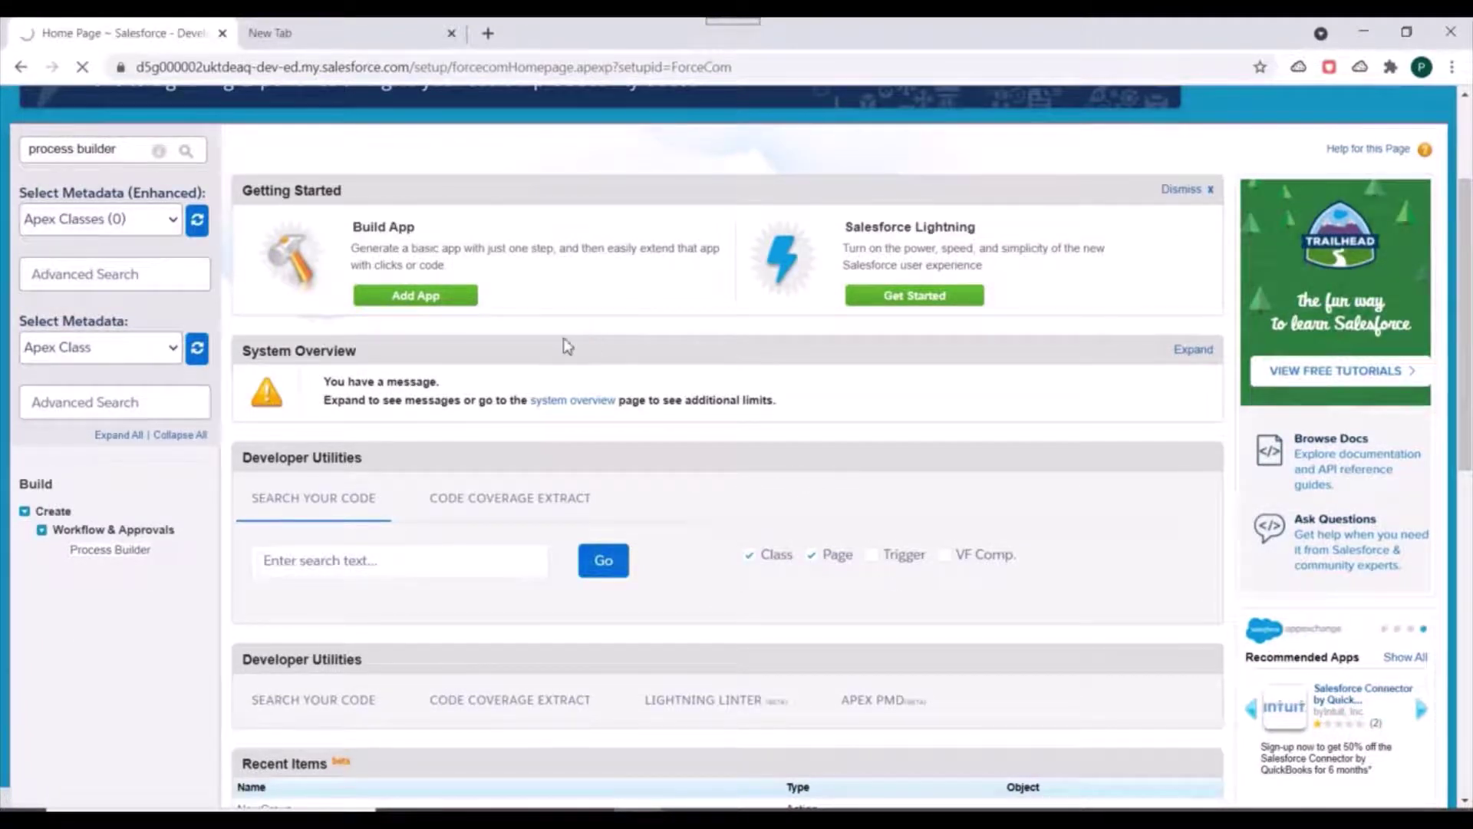
scroll(529, 321, up, 3)
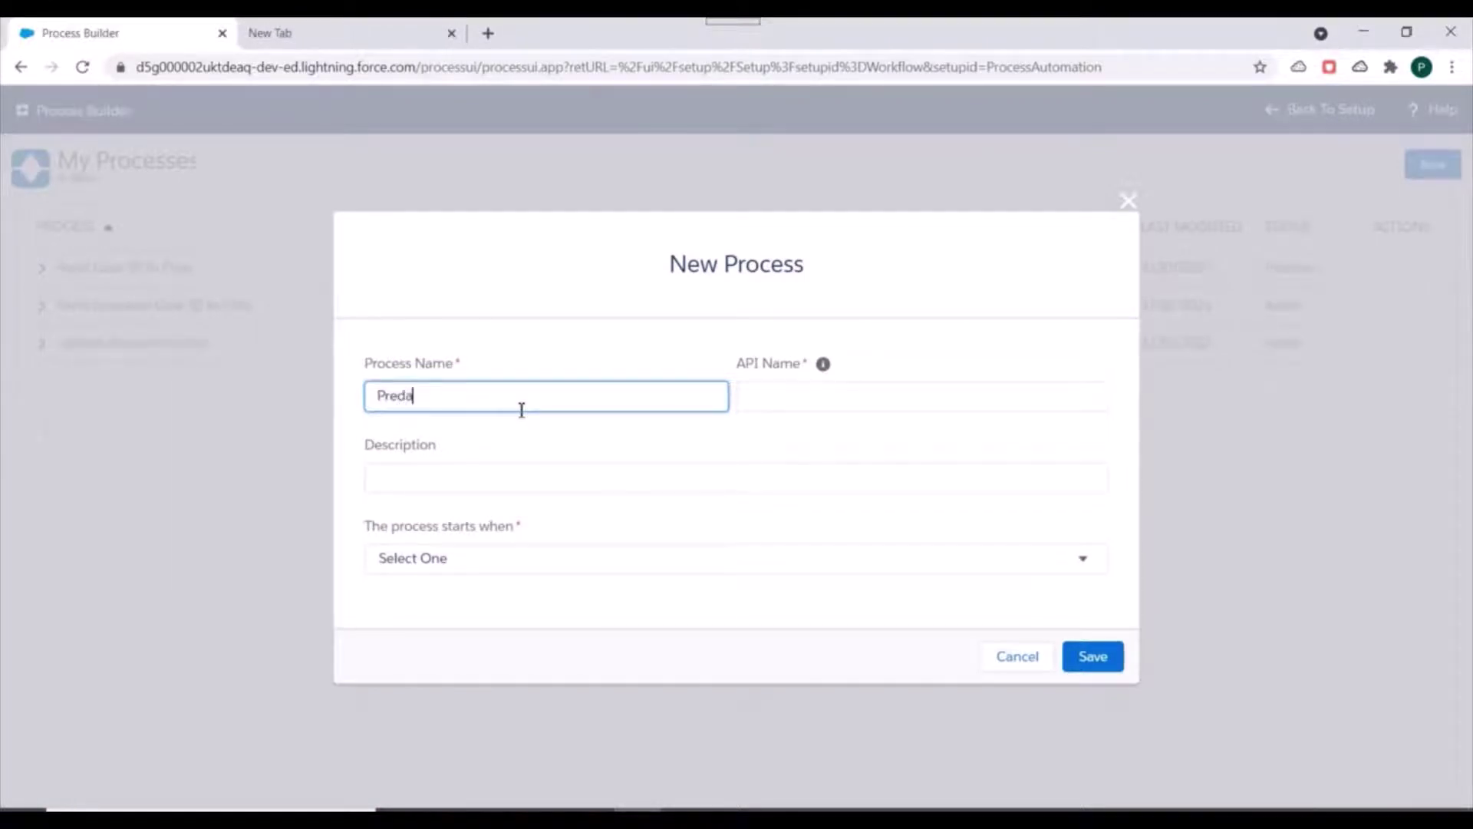
Step: Name the process 'Predator Demo', start it when a record changes, and save it
text(Demo)
click(612, 477)
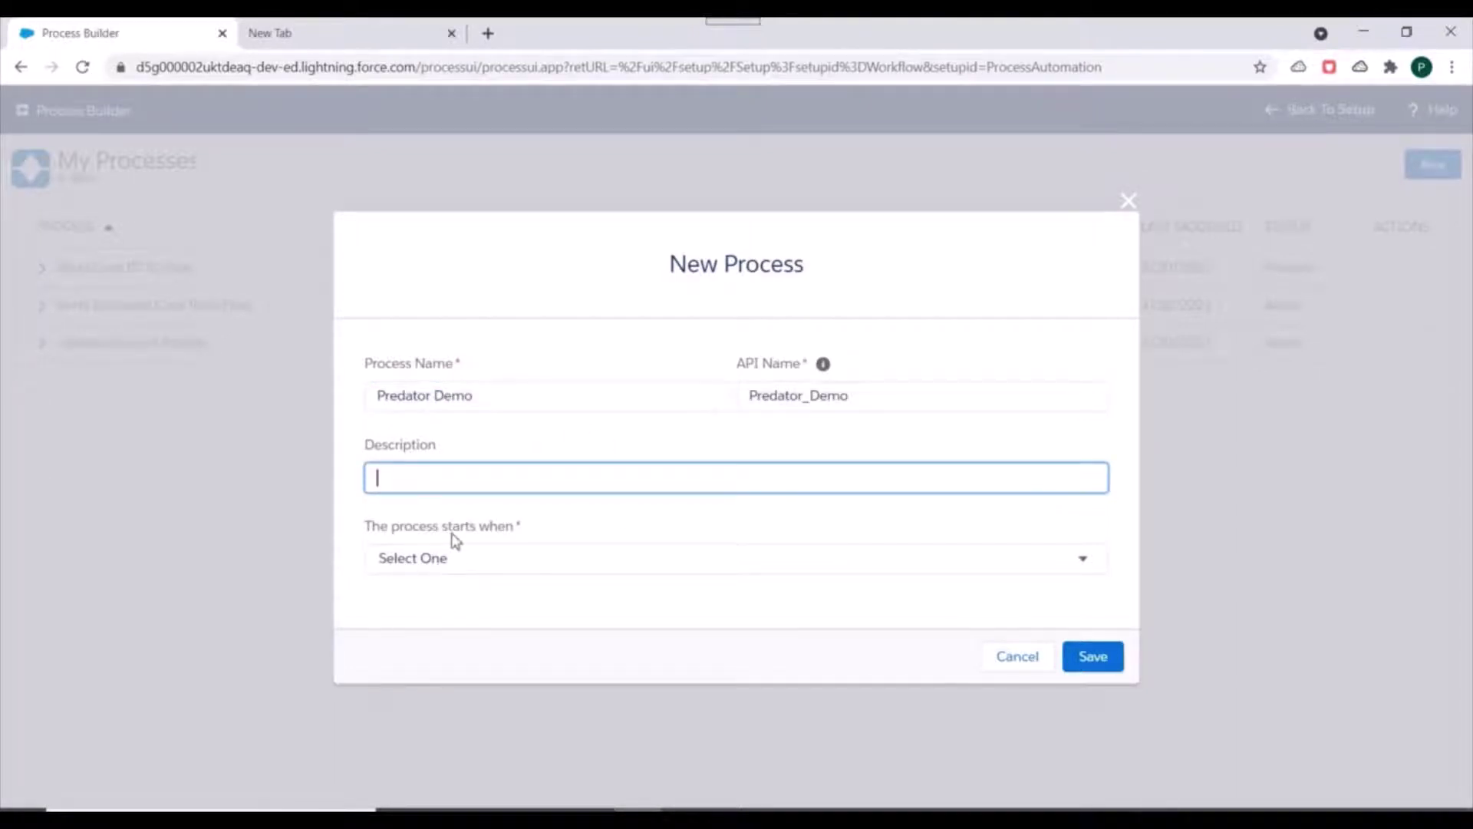
click(462, 563)
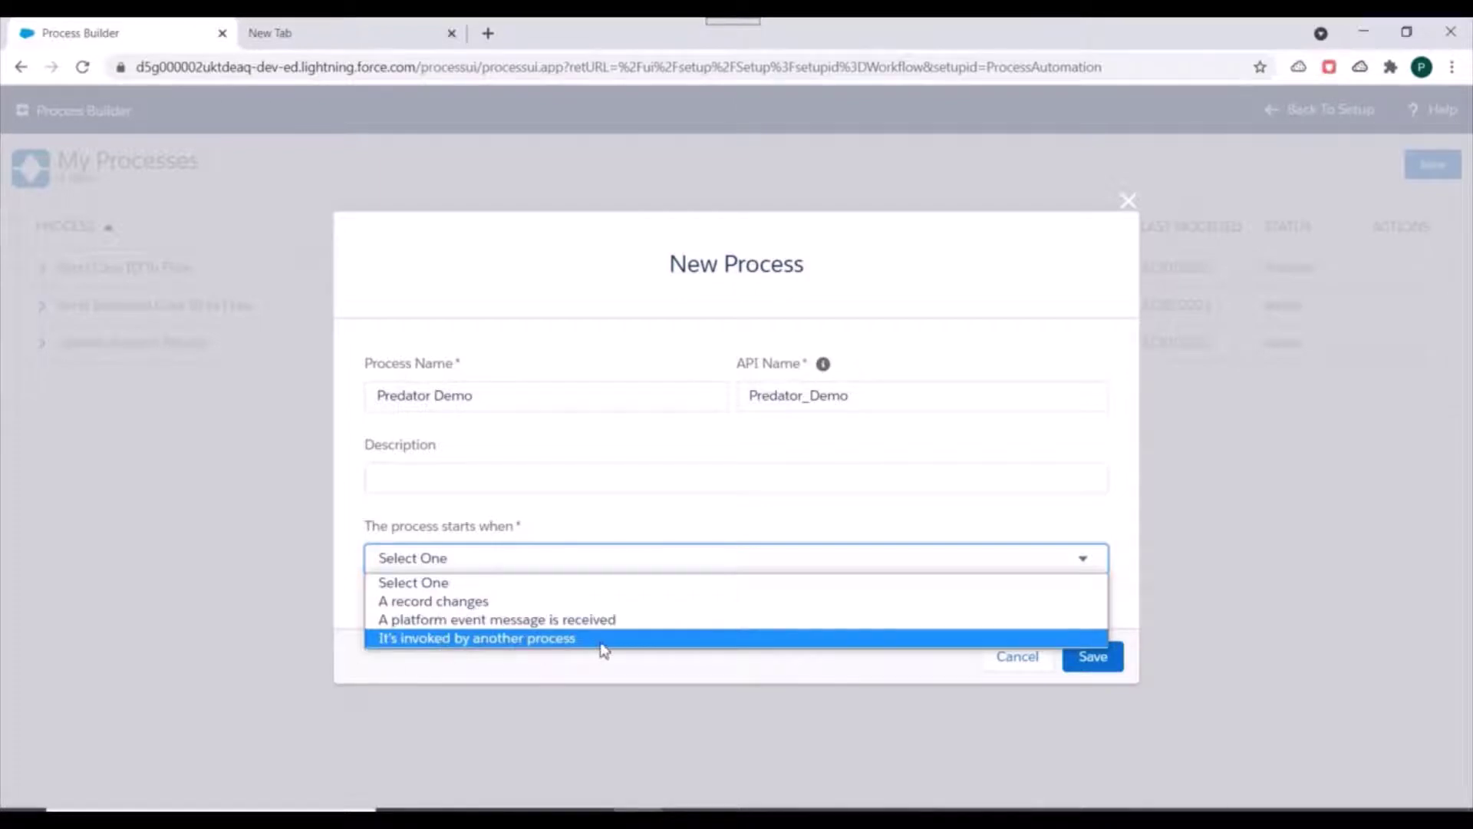
click(463, 601)
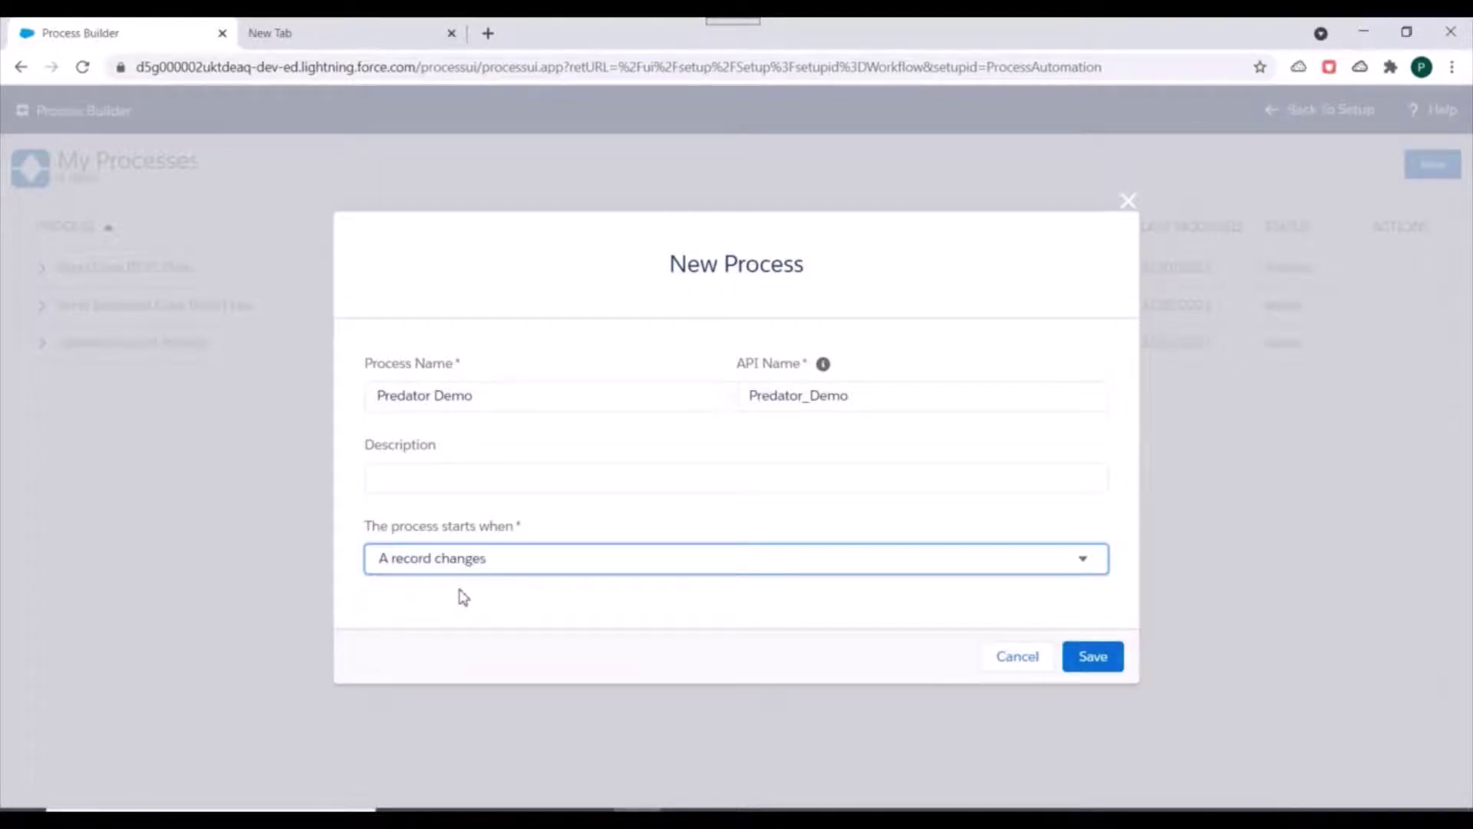
click(1096, 662)
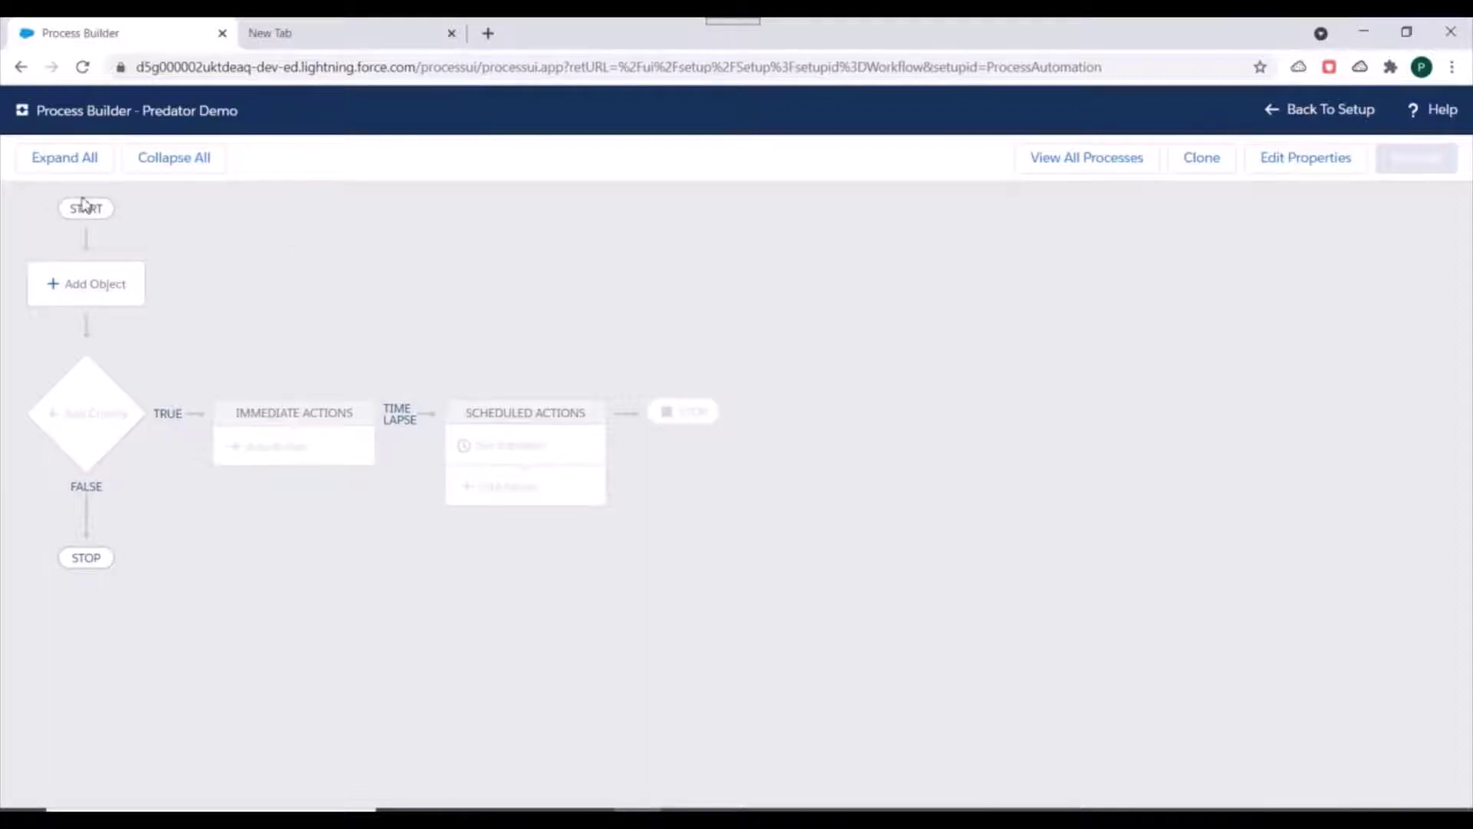
Step: Search for and select Case as the process's triggering object
click(73, 292)
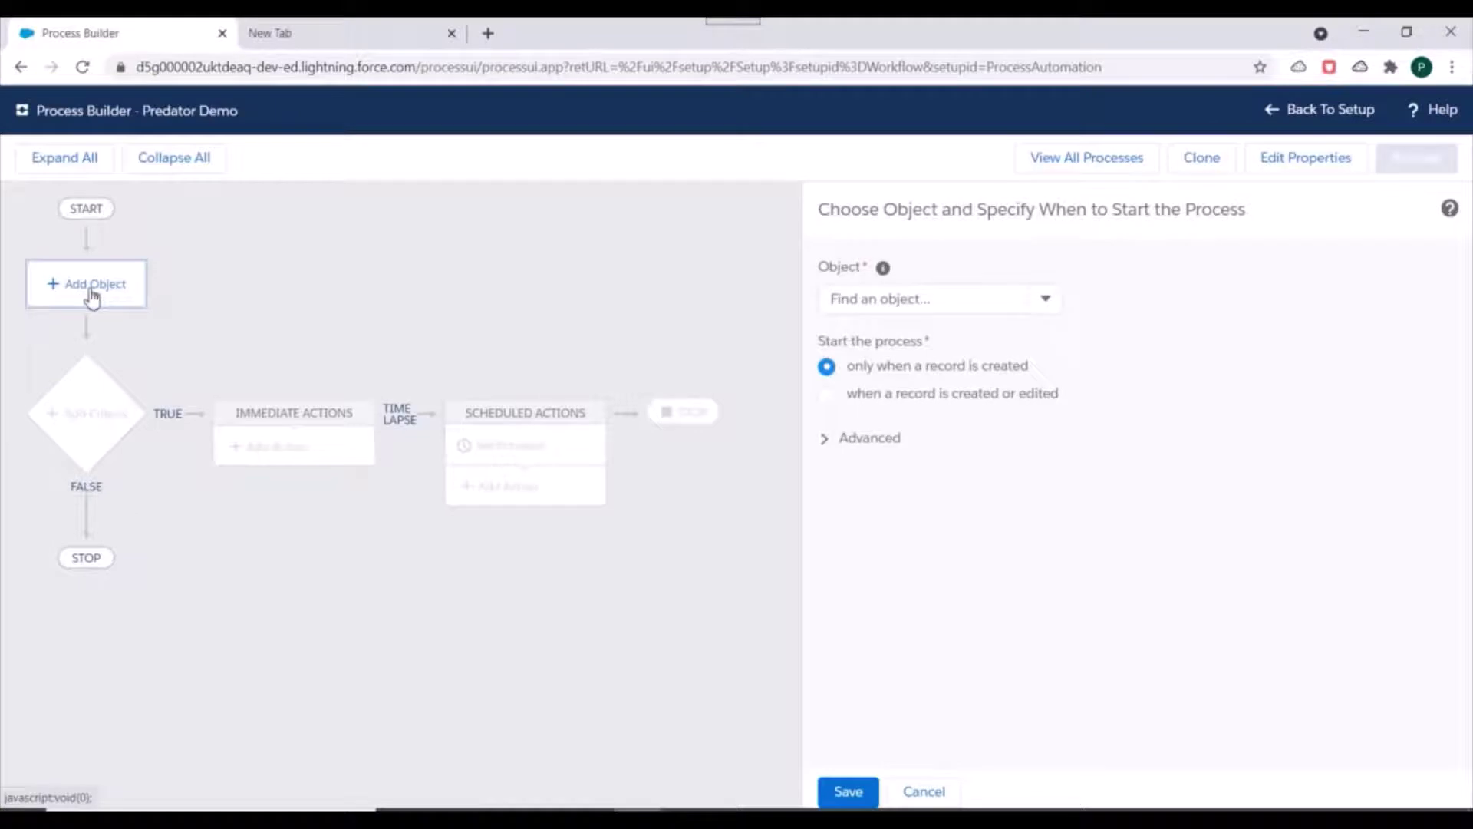
click(858, 299)
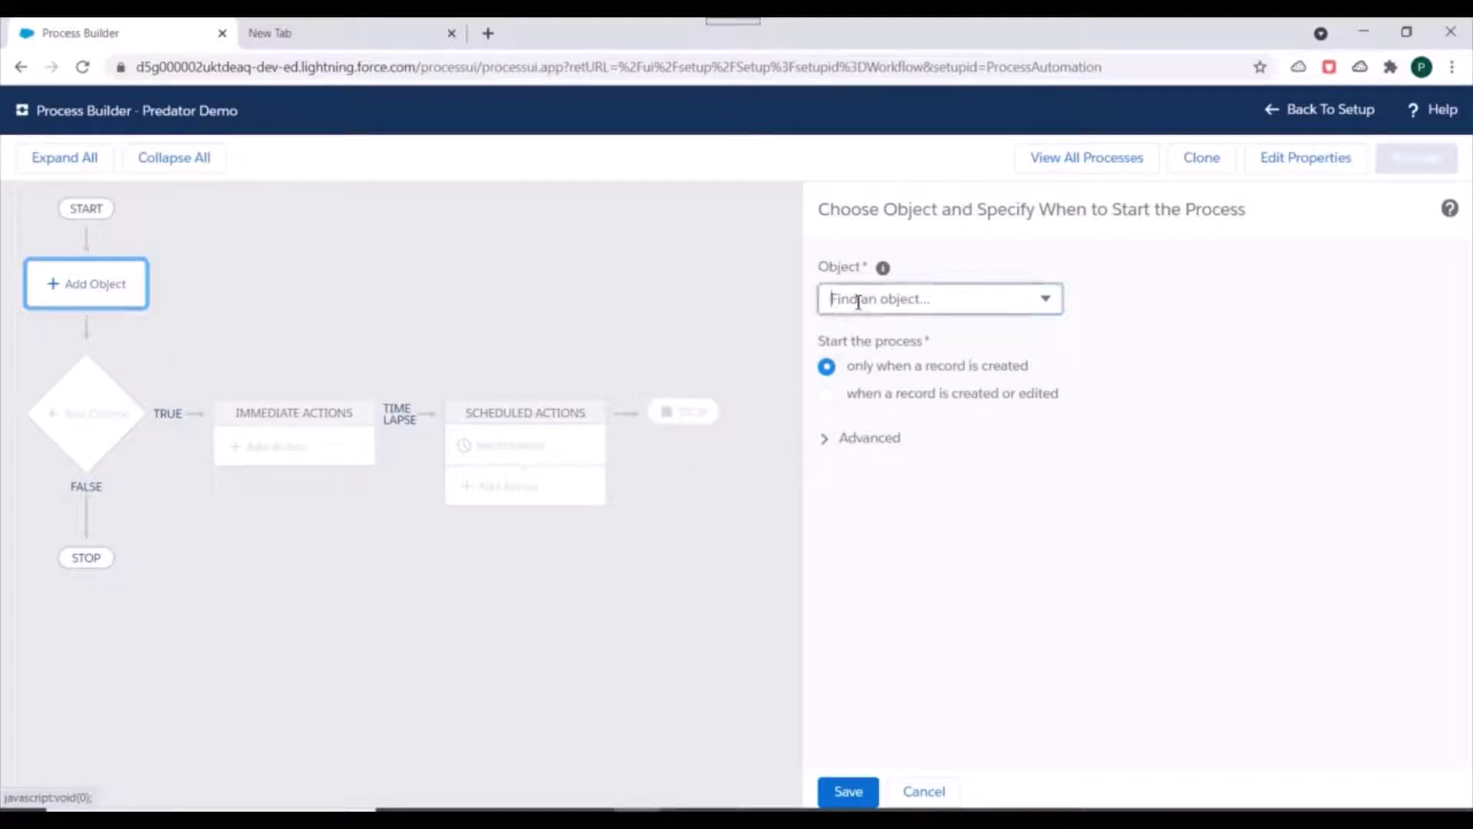
text(case)
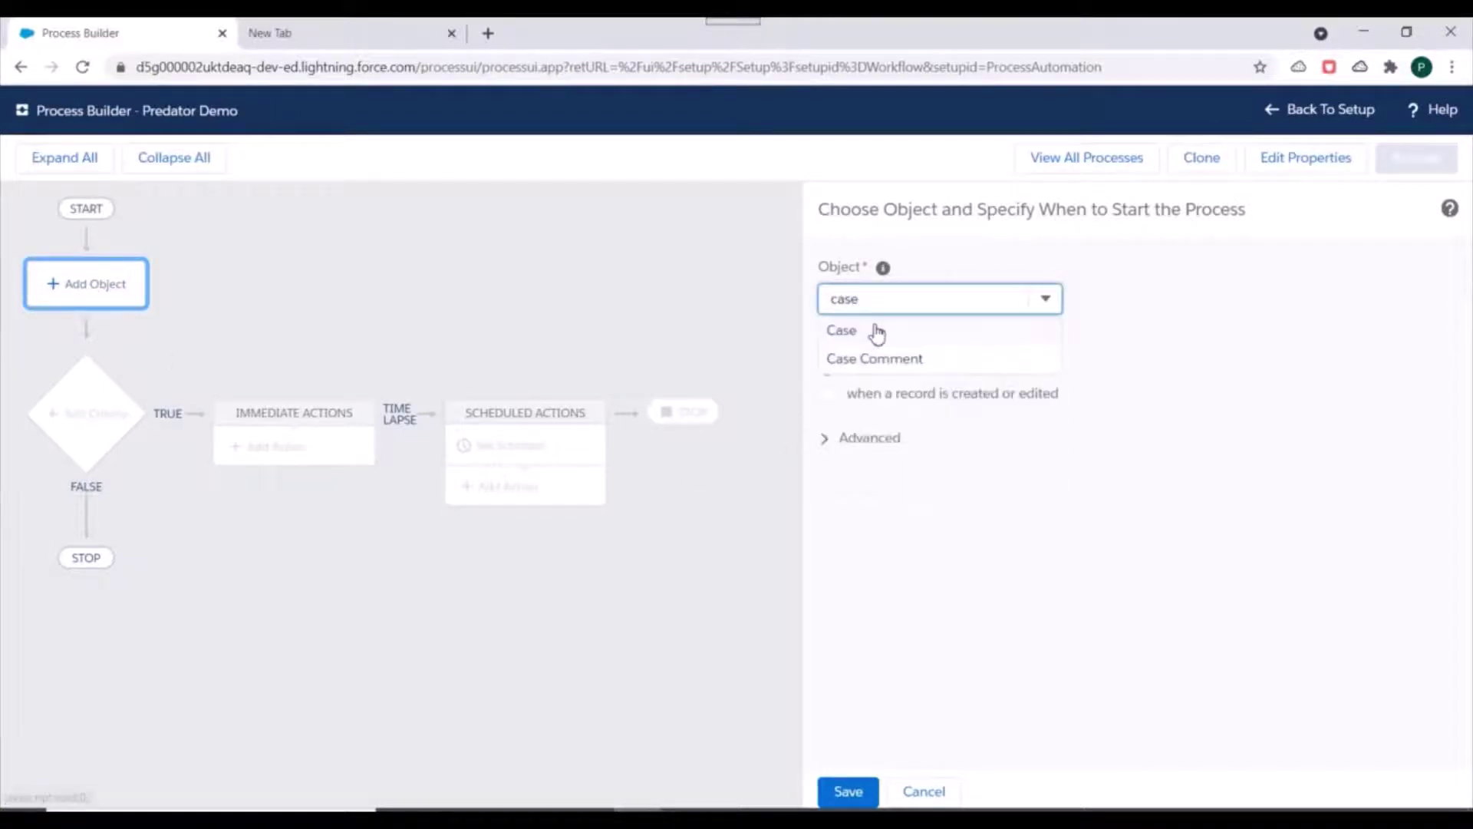
click(872, 328)
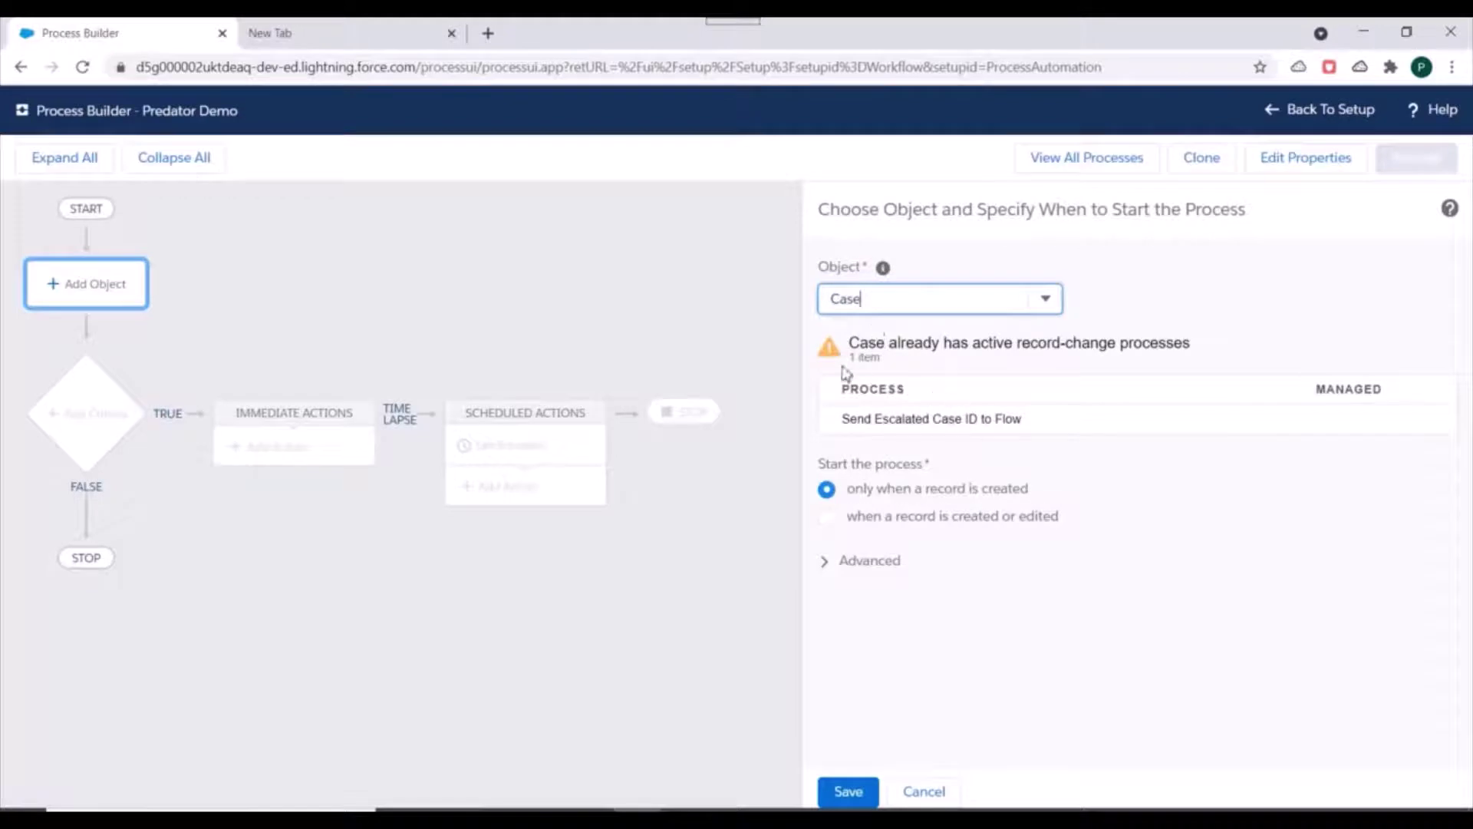
Step: Review the existing Case process warning and trigger when a record is created or edited
drag(846, 343, 887, 343)
drag(996, 353, 1123, 361)
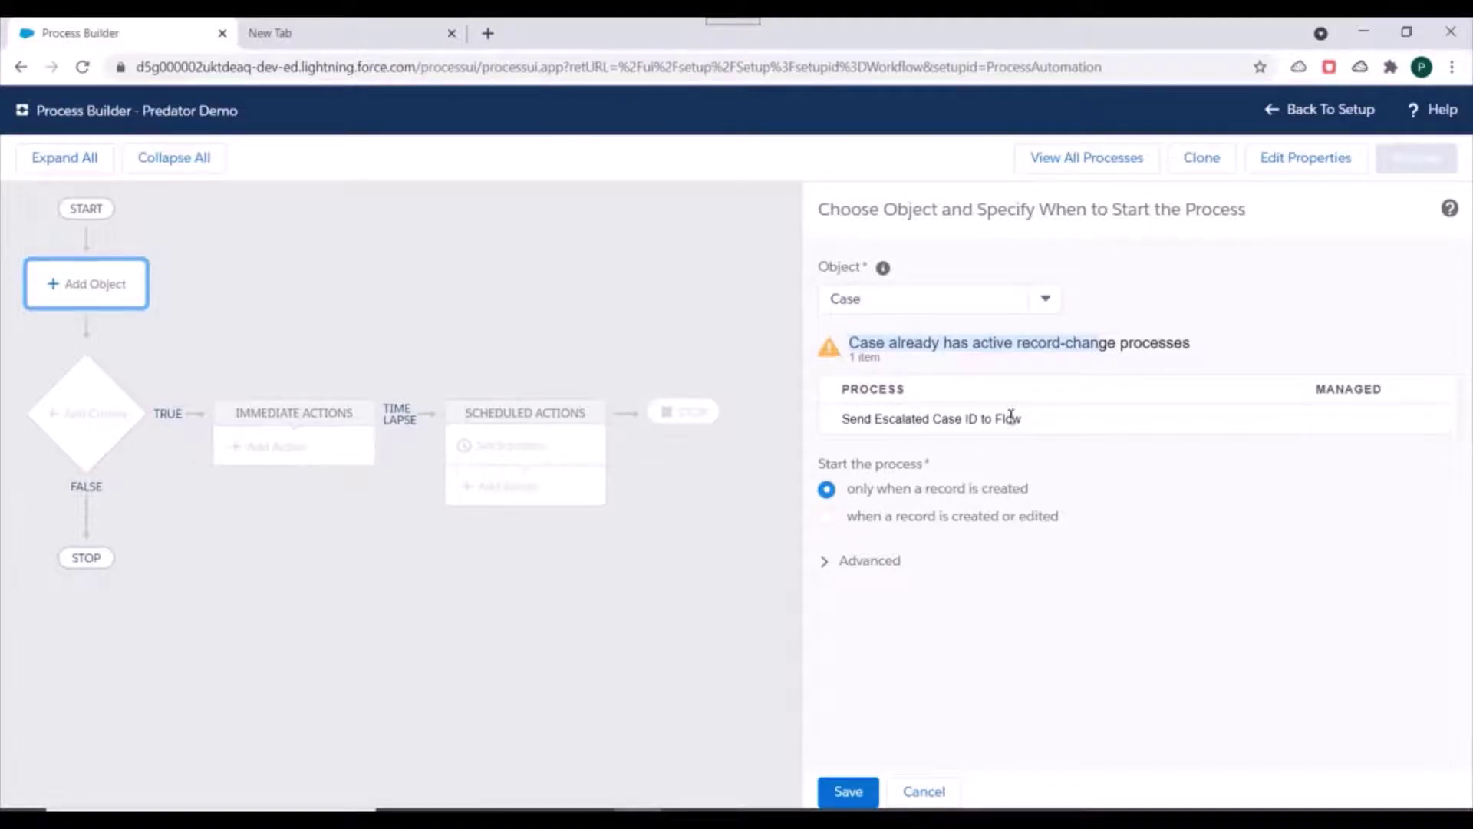
drag(1051, 428, 832, 419)
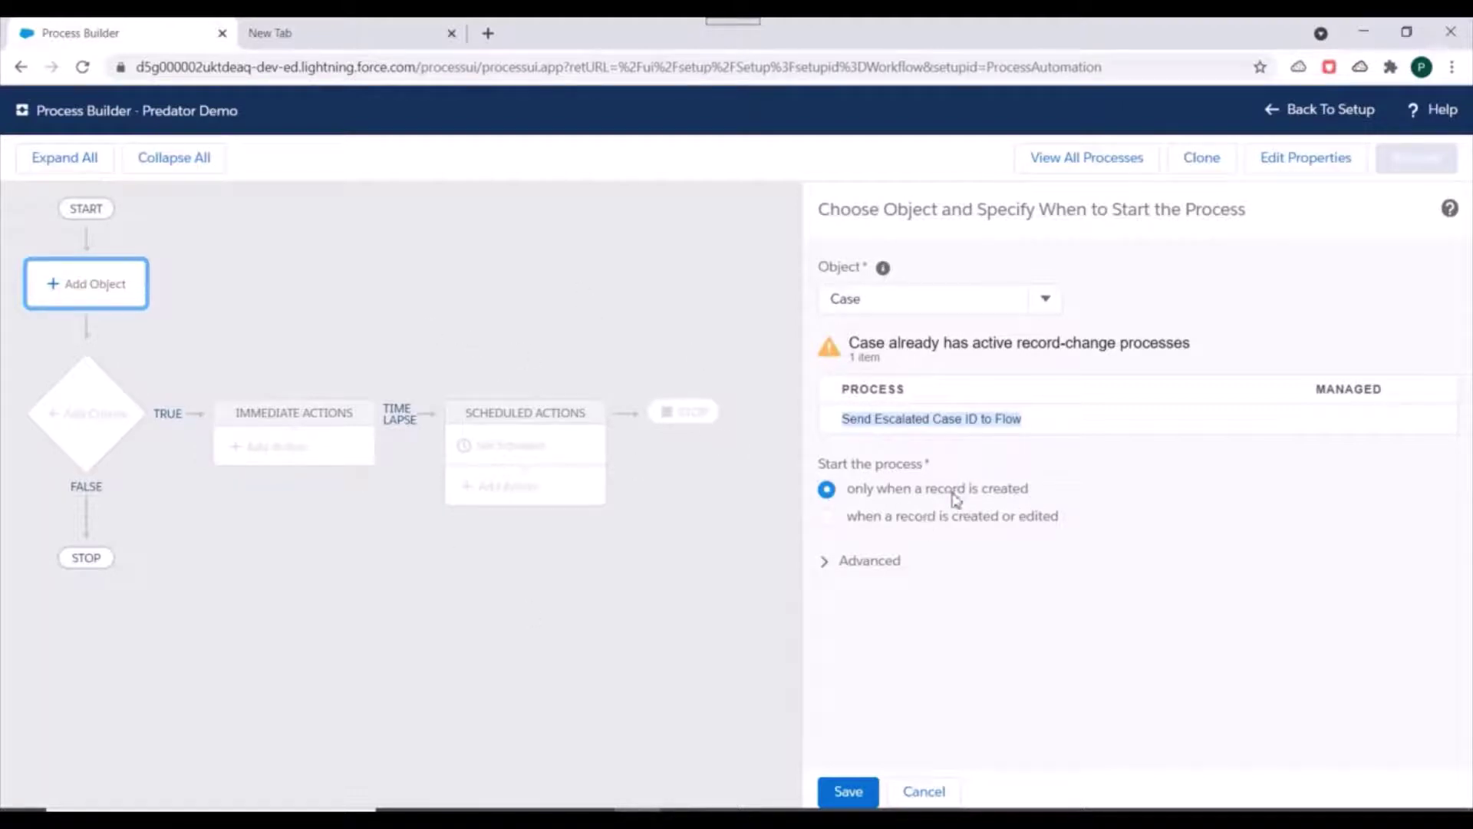
click(844, 298)
click(941, 525)
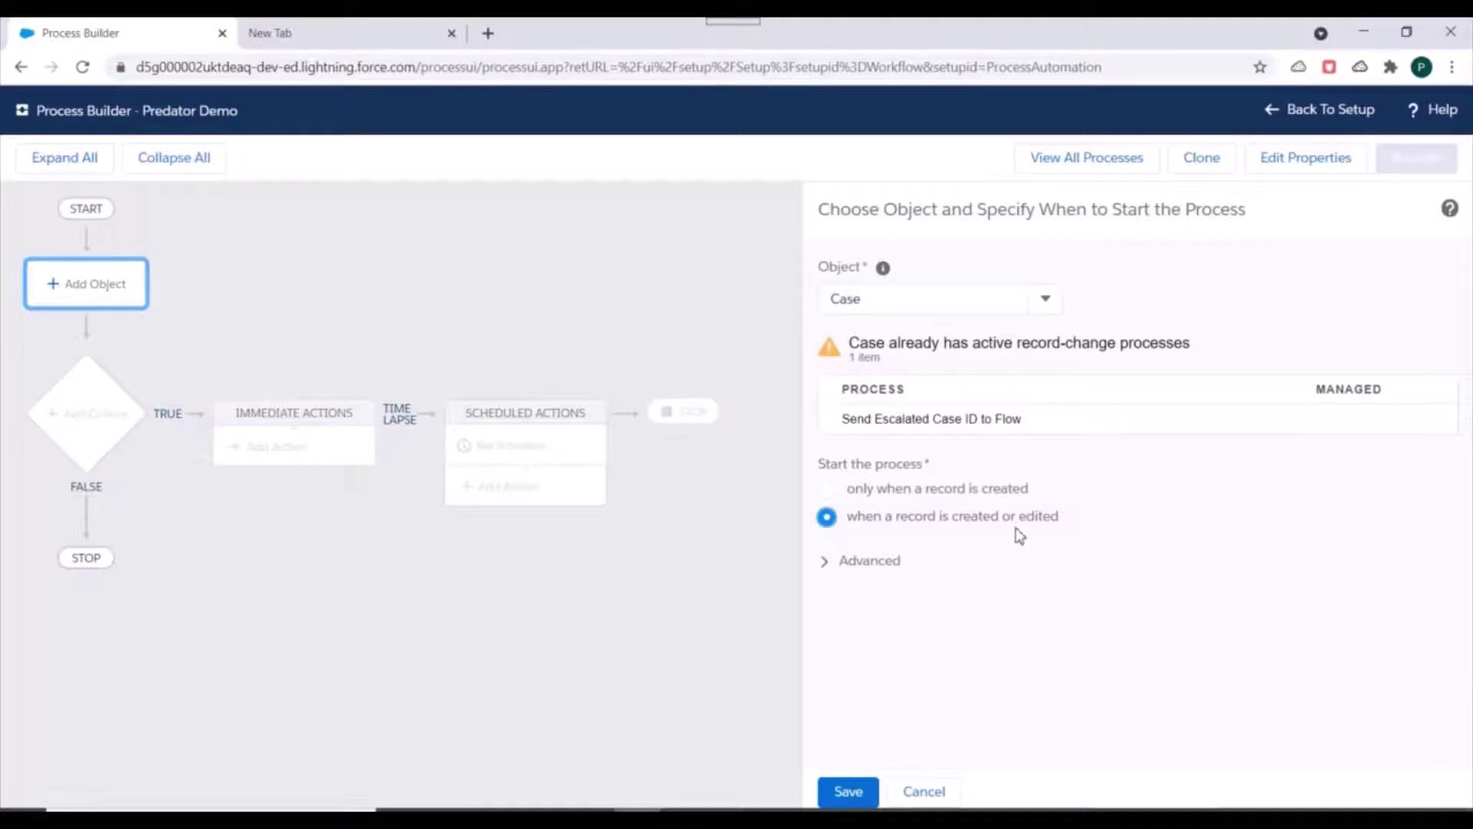
Step: Review the Advanced recursion option and its help, leave it off, and save the Case trigger
click(834, 563)
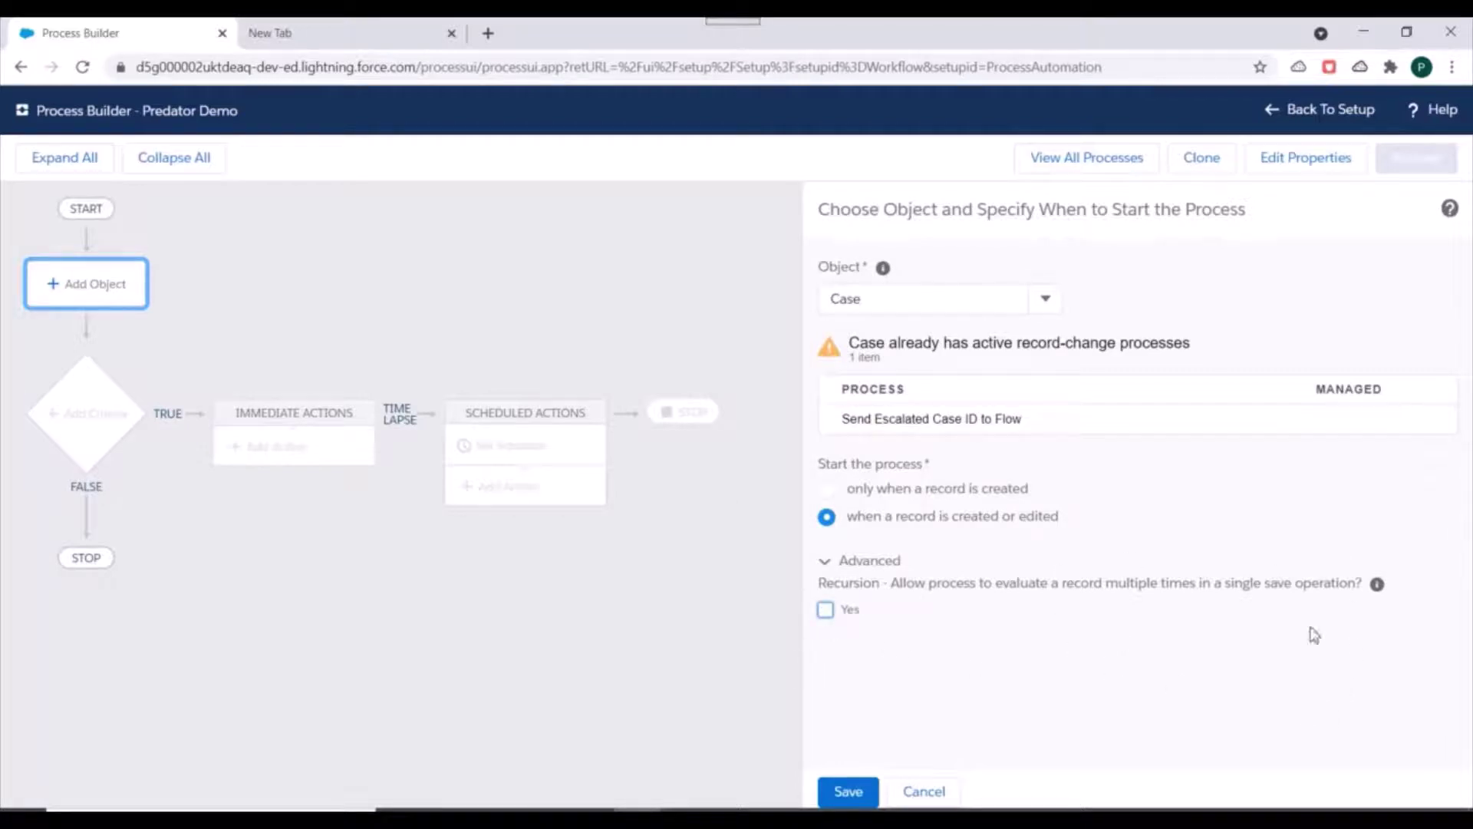
mouse_move(1378, 587)
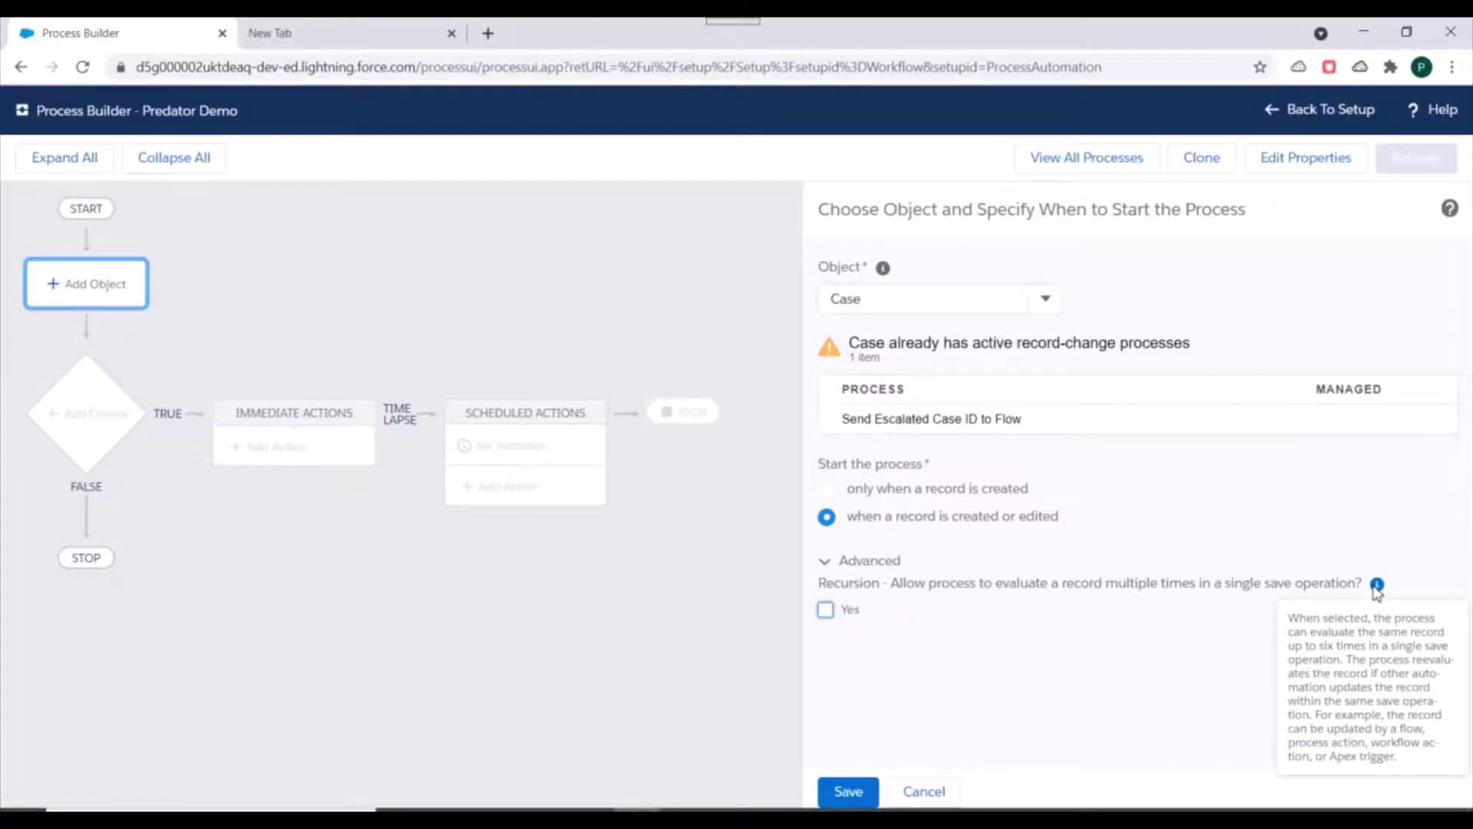
click(1377, 585)
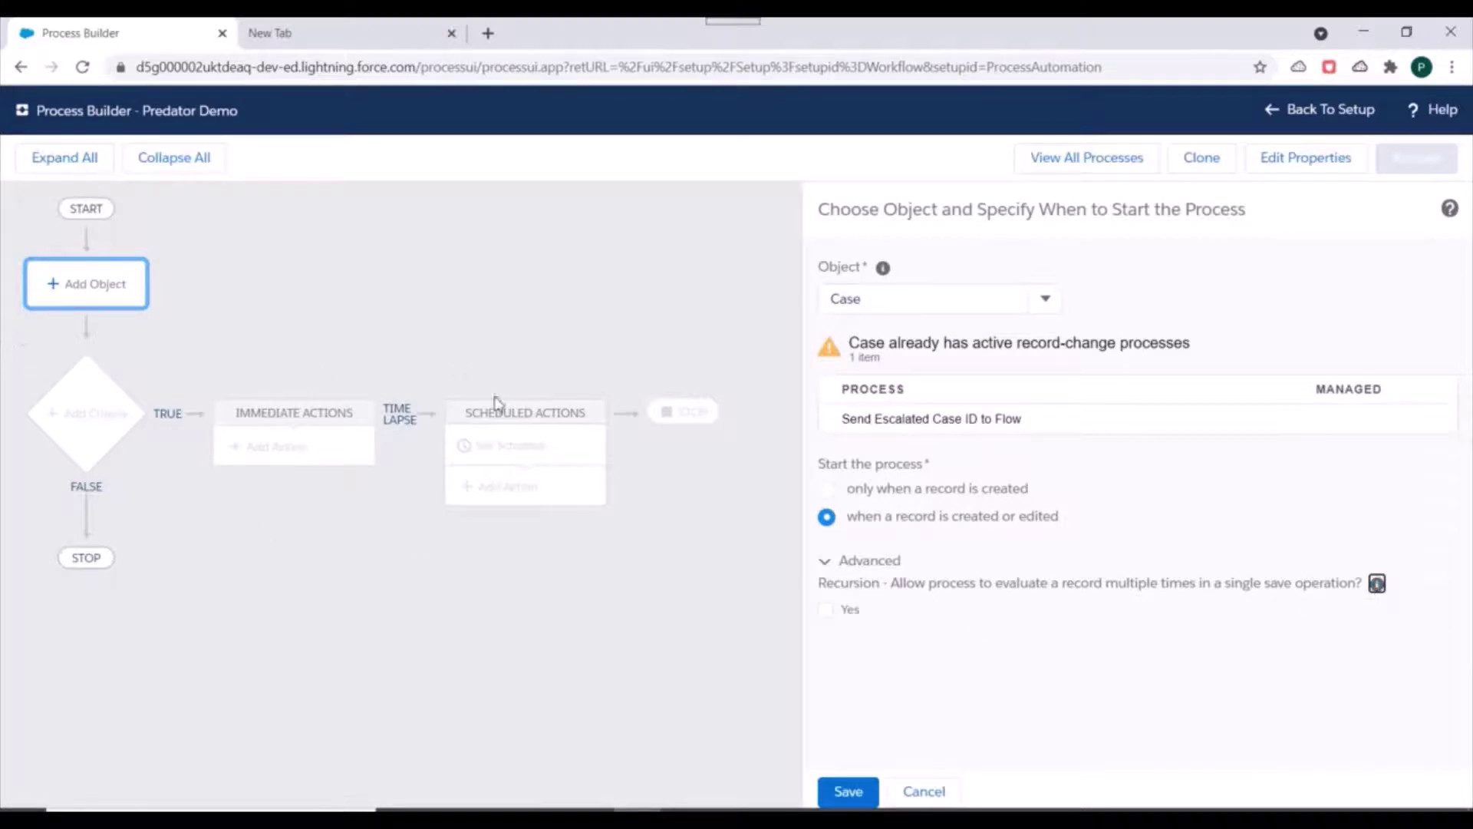
click(829, 561)
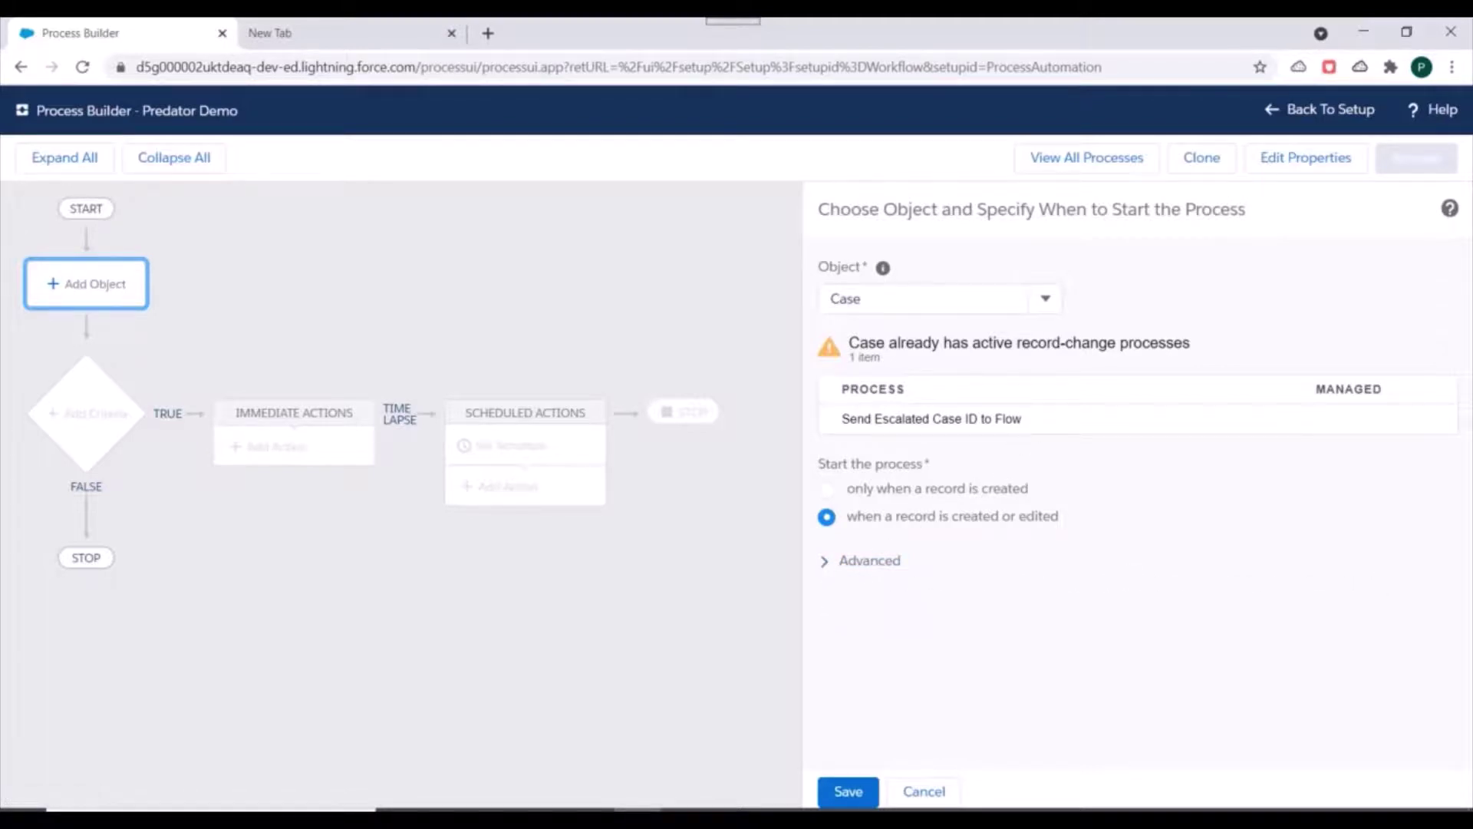
click(848, 793)
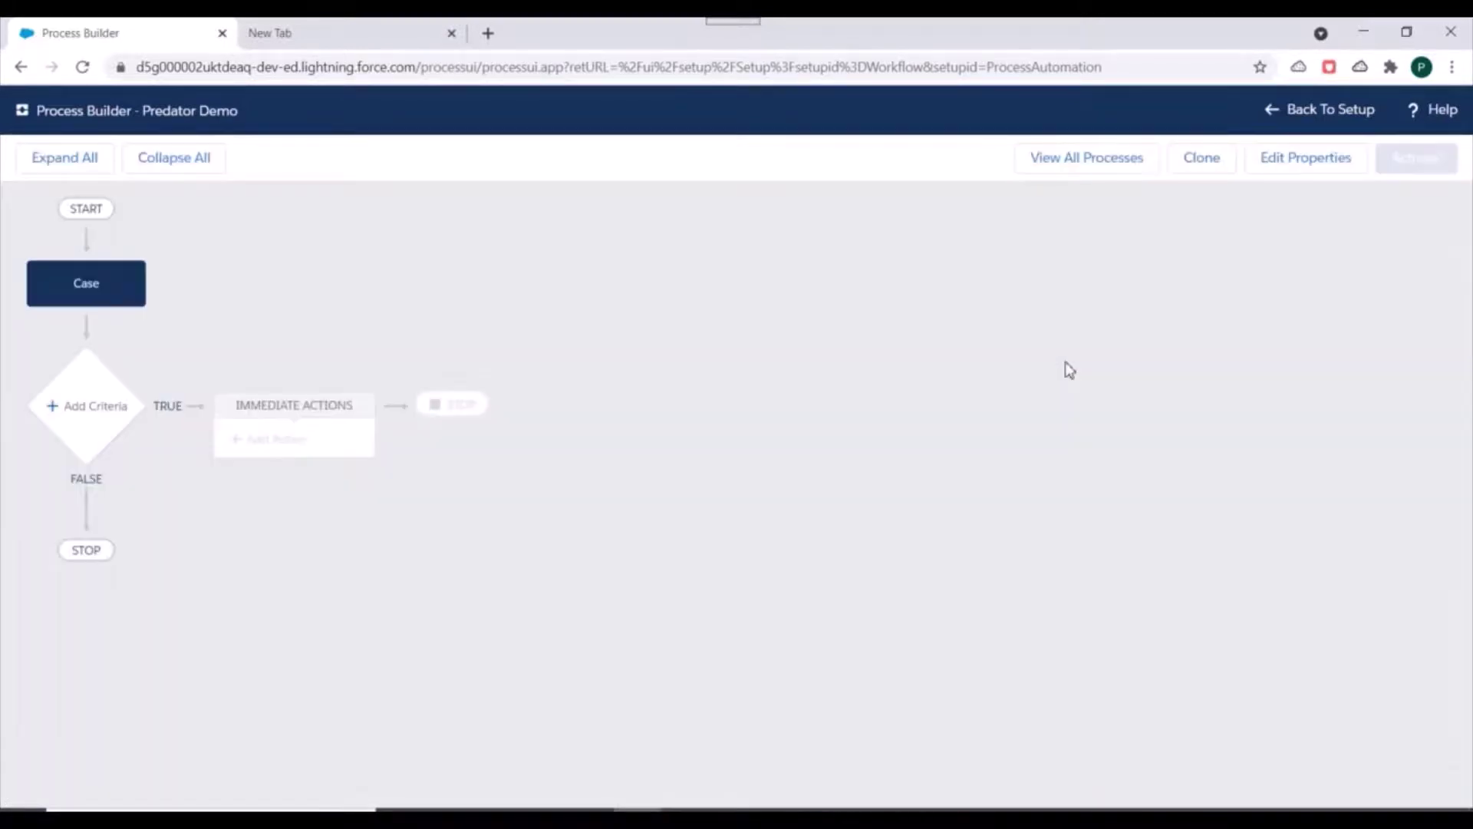
Step: Add criteria named 'Test Case', trying a formula before reverting to 'Conditions are met'
click(86, 410)
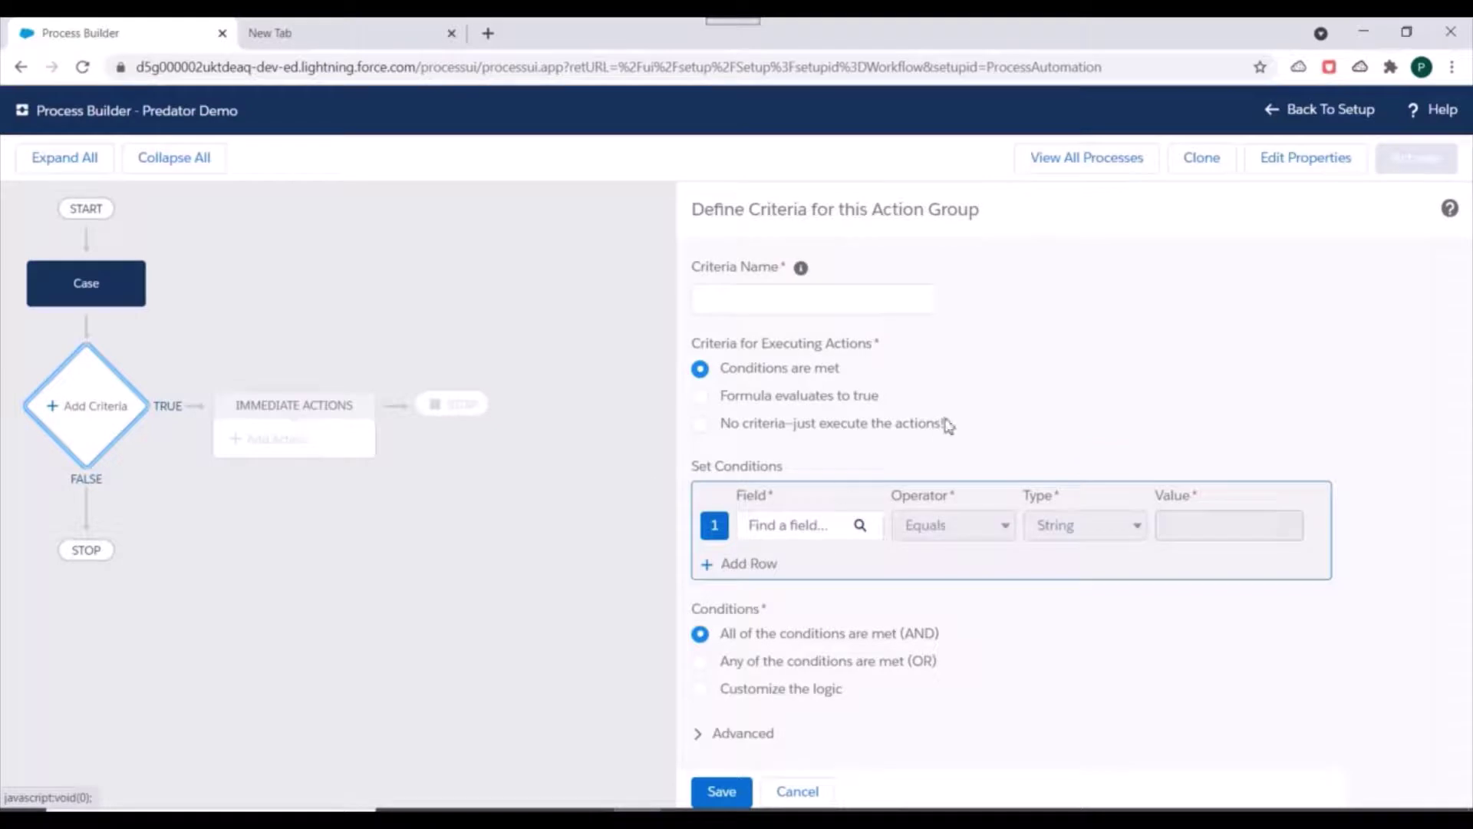
click(793, 304)
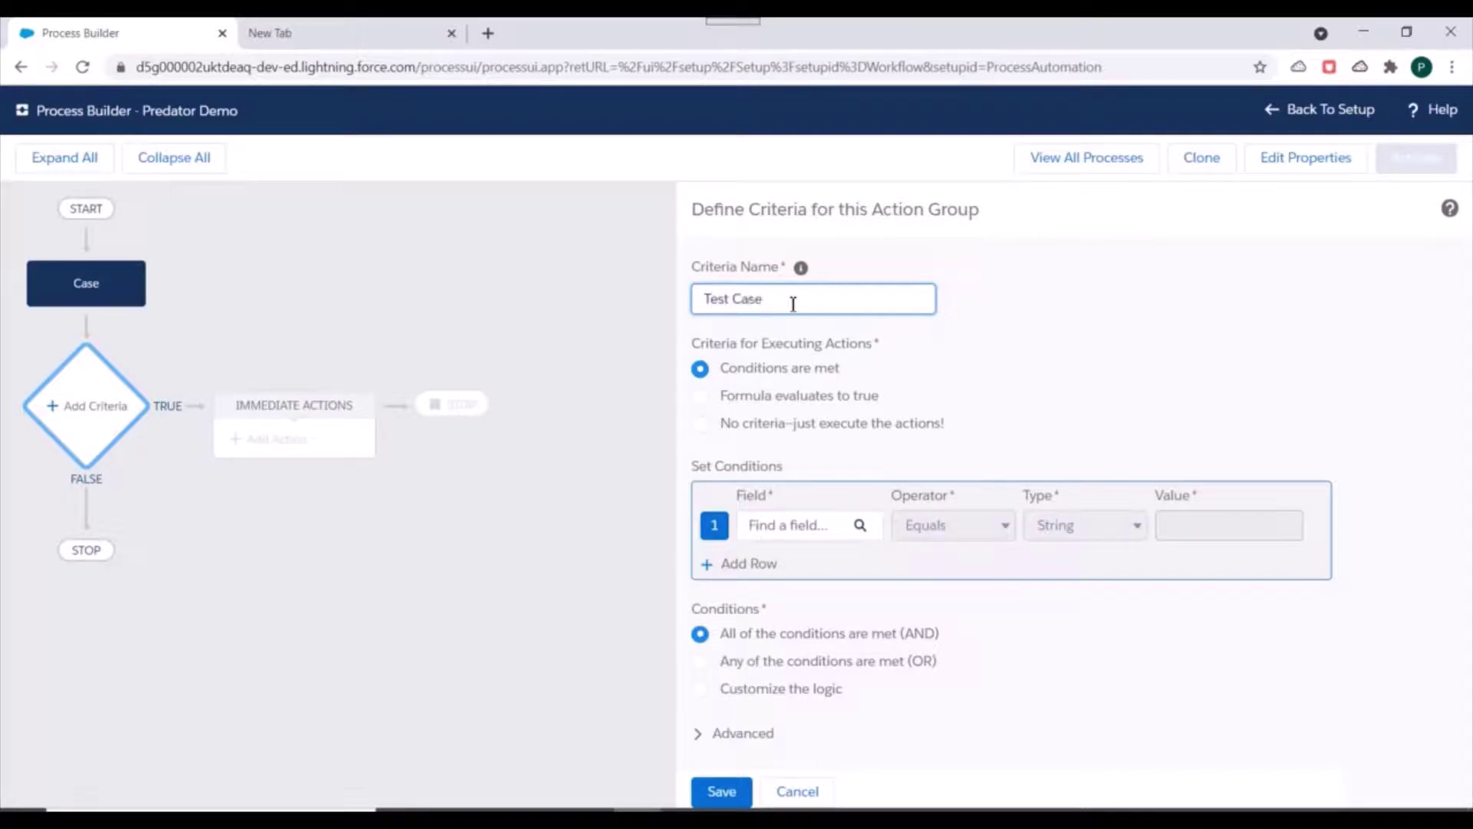
click(1131, 346)
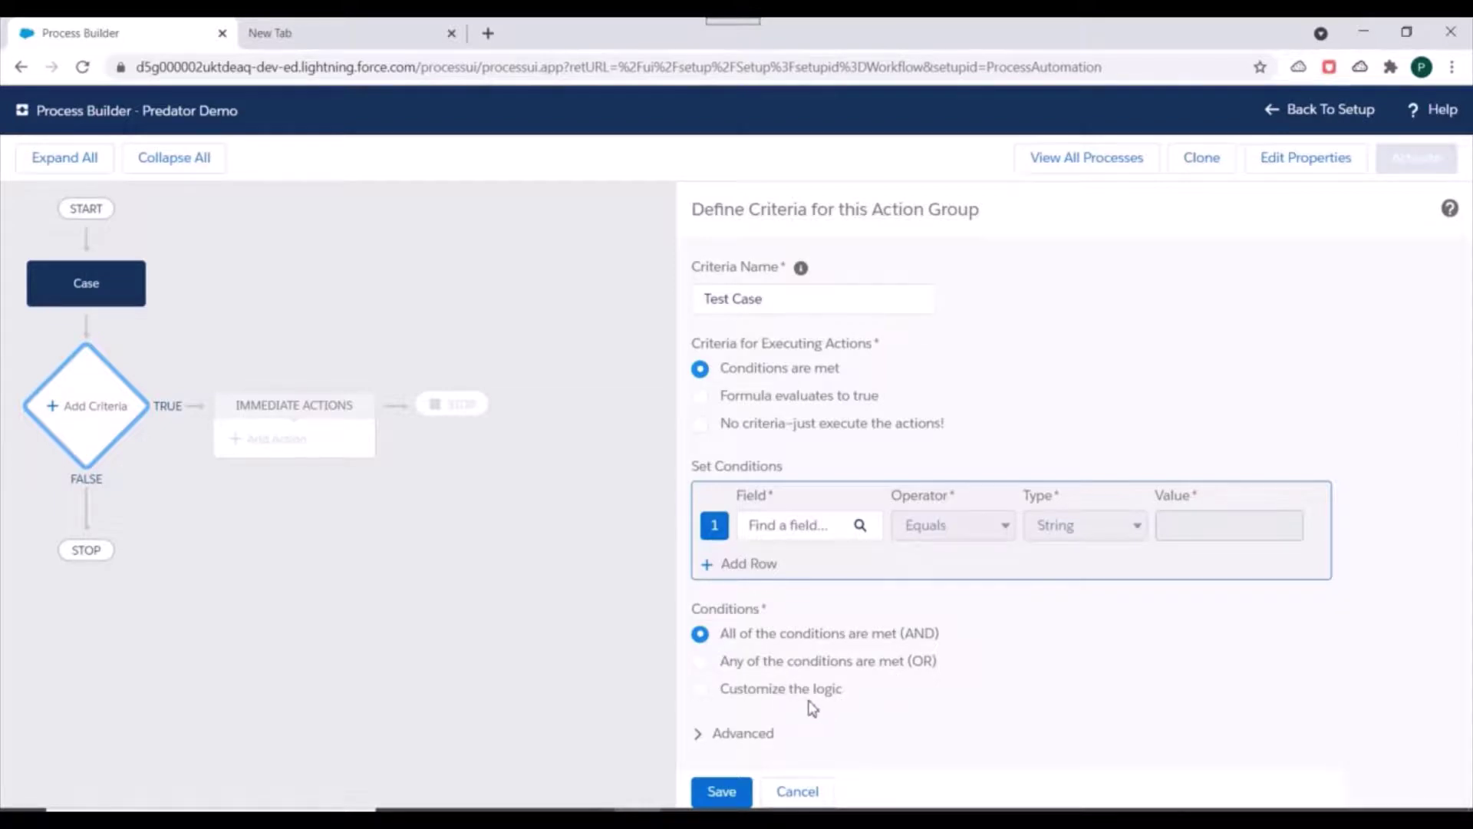
click(752, 401)
click(842, 589)
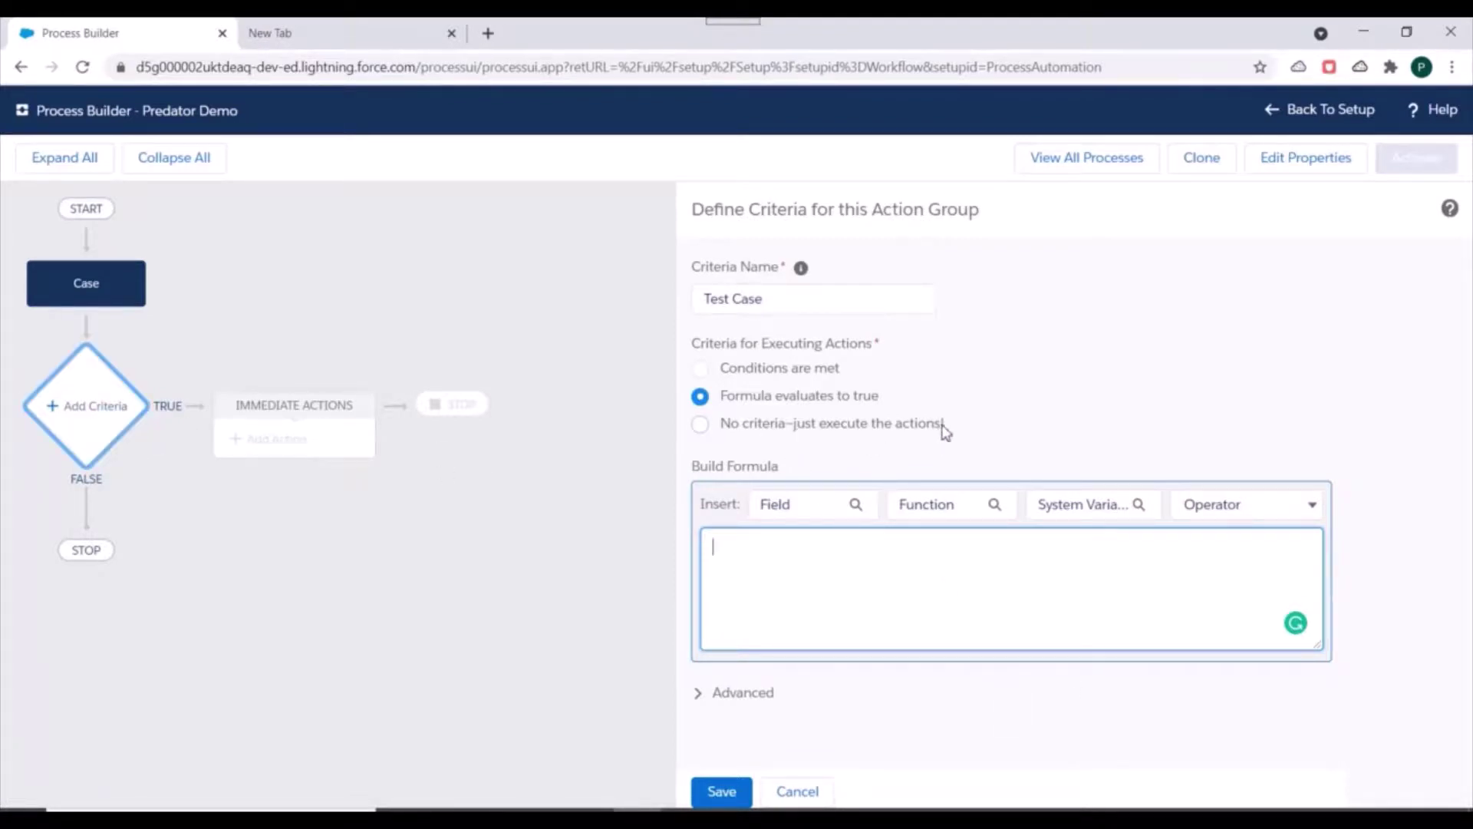
click(776, 368)
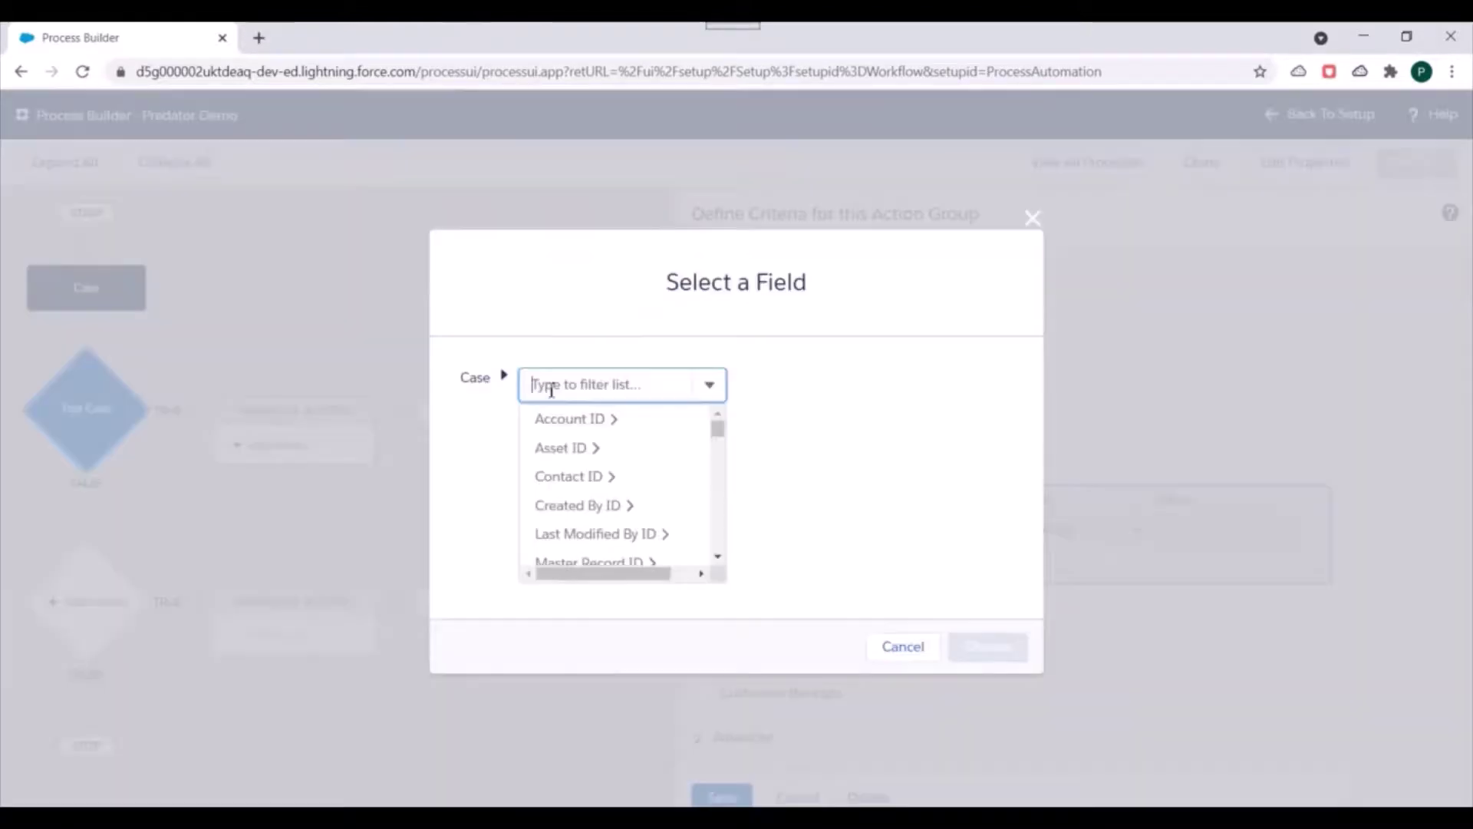
Step: Set the condition [Case].Subject Contains 'demo' and save the Test Case criteria
text(subje)
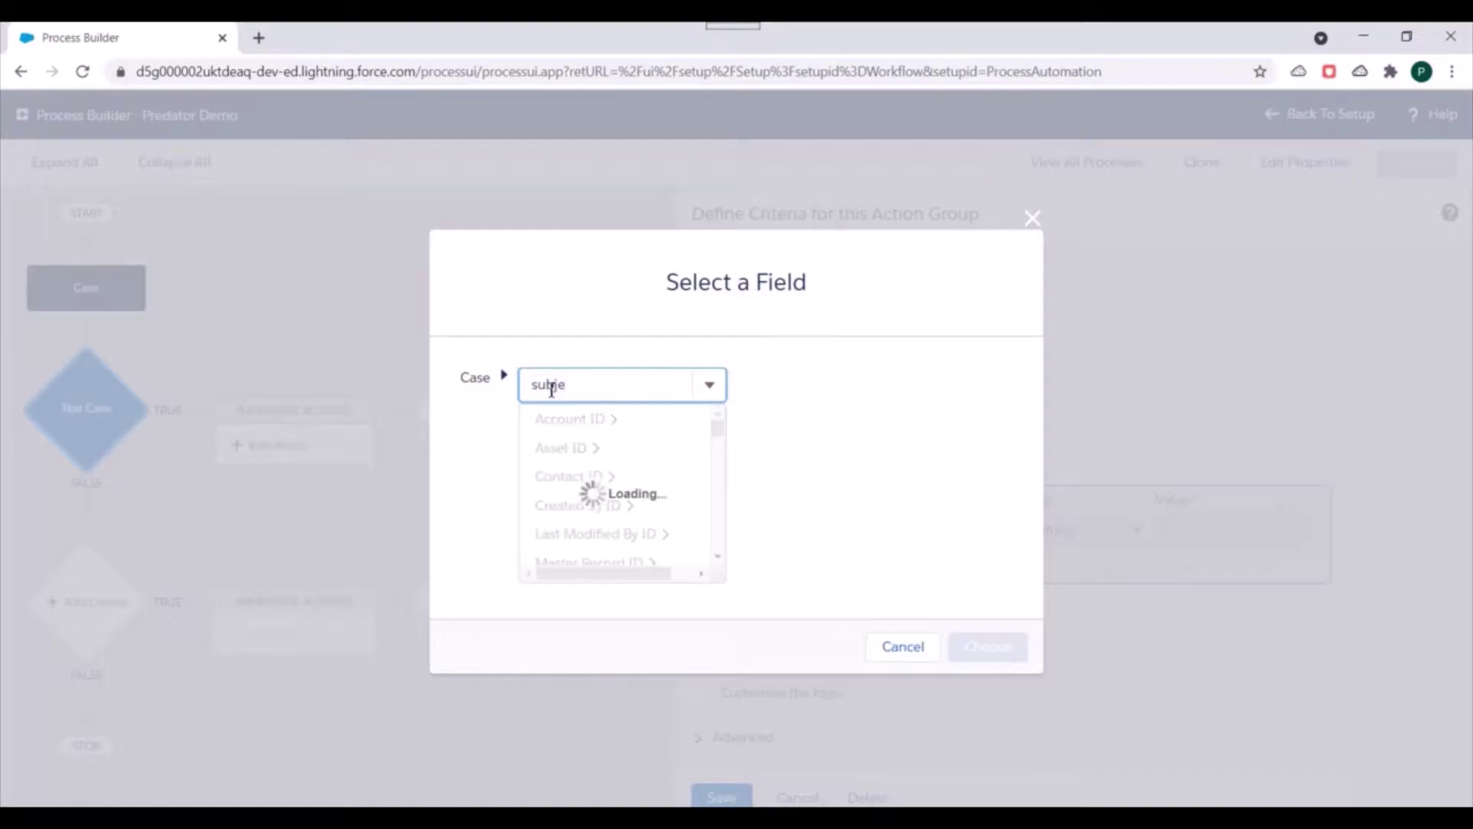
click(586, 421)
click(1001, 644)
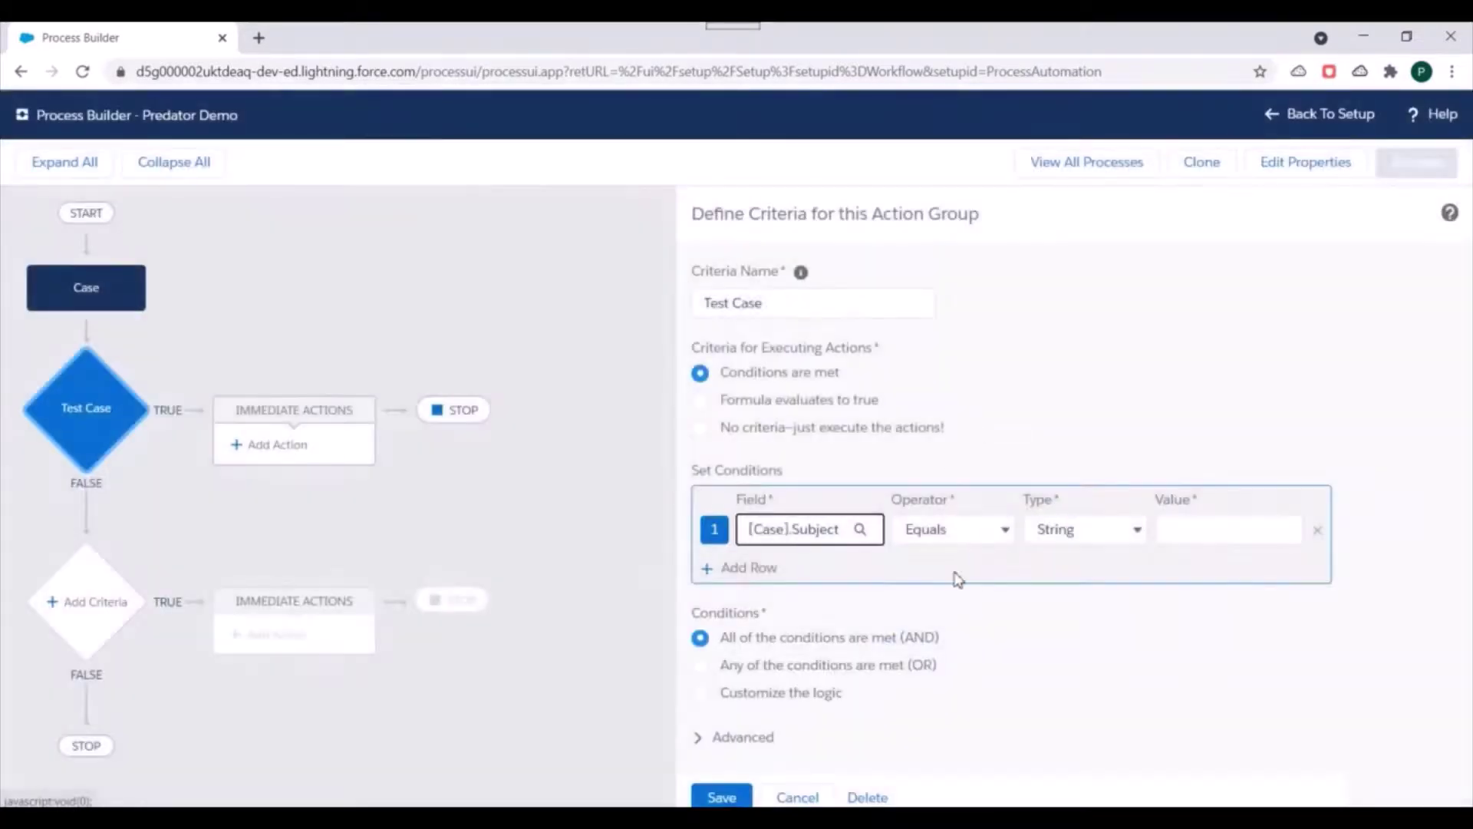
click(946, 529)
click(934, 627)
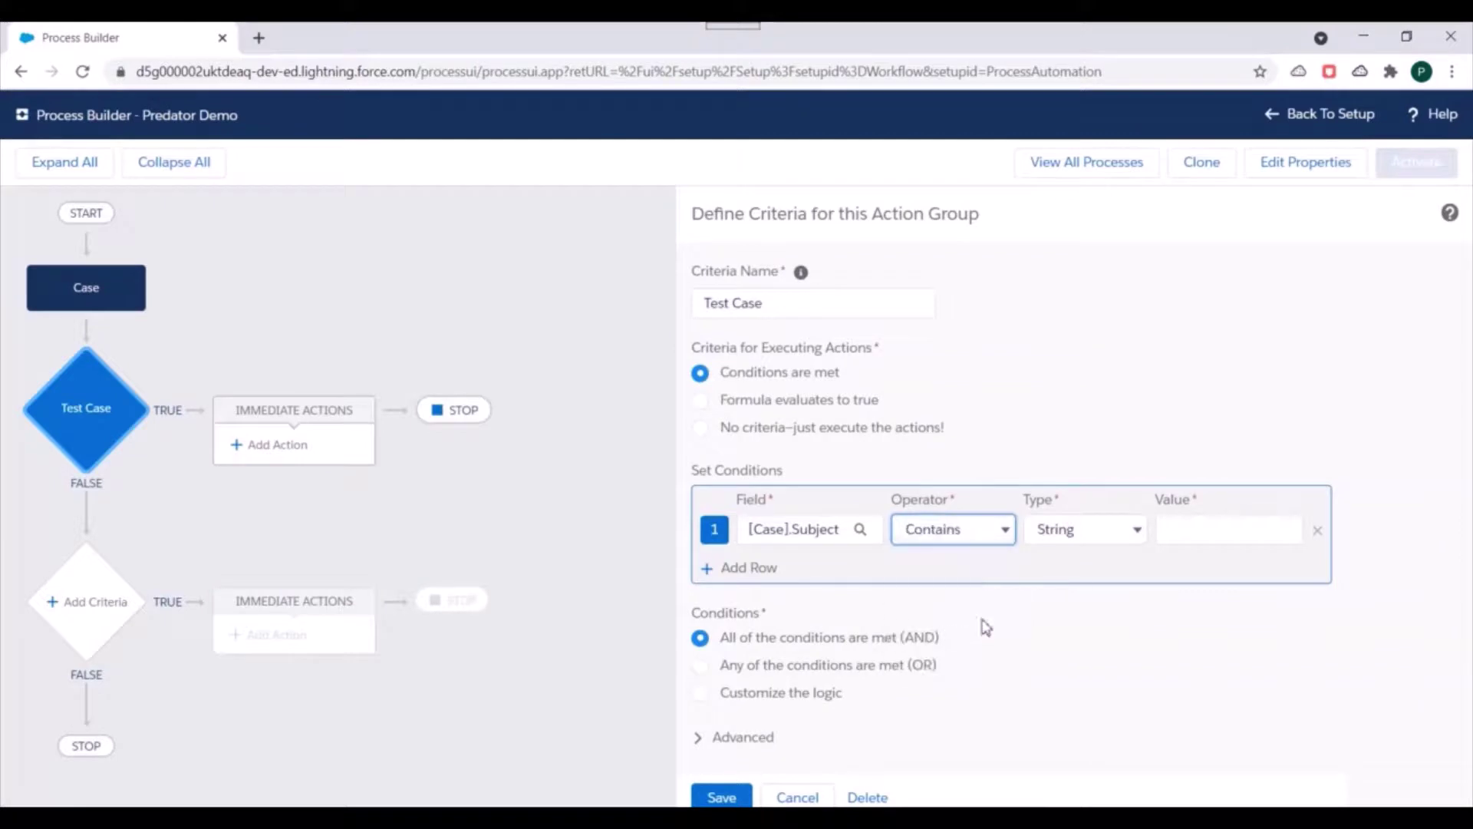
click(1202, 538)
text(demo)
click(1159, 629)
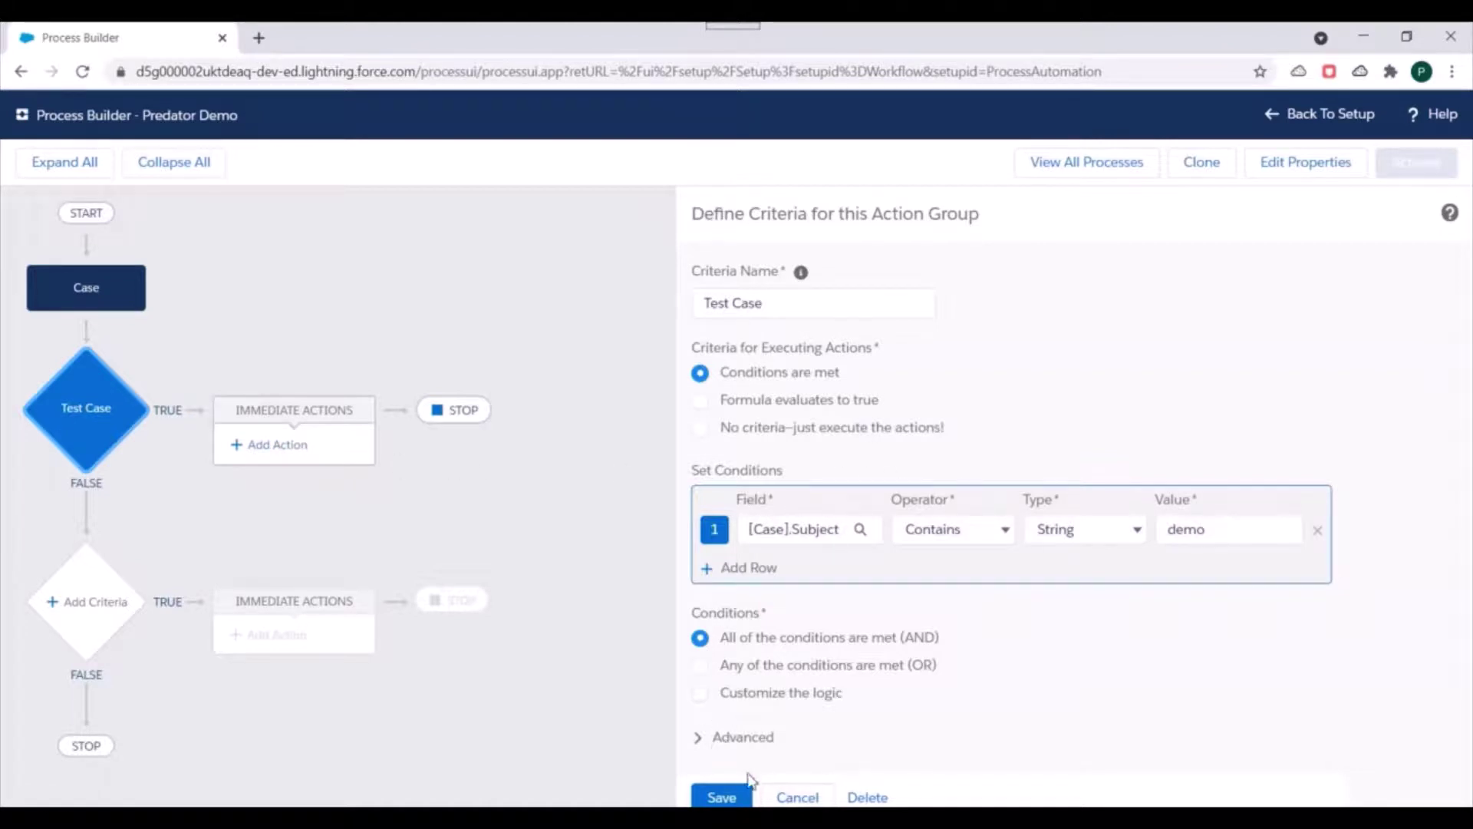
click(725, 800)
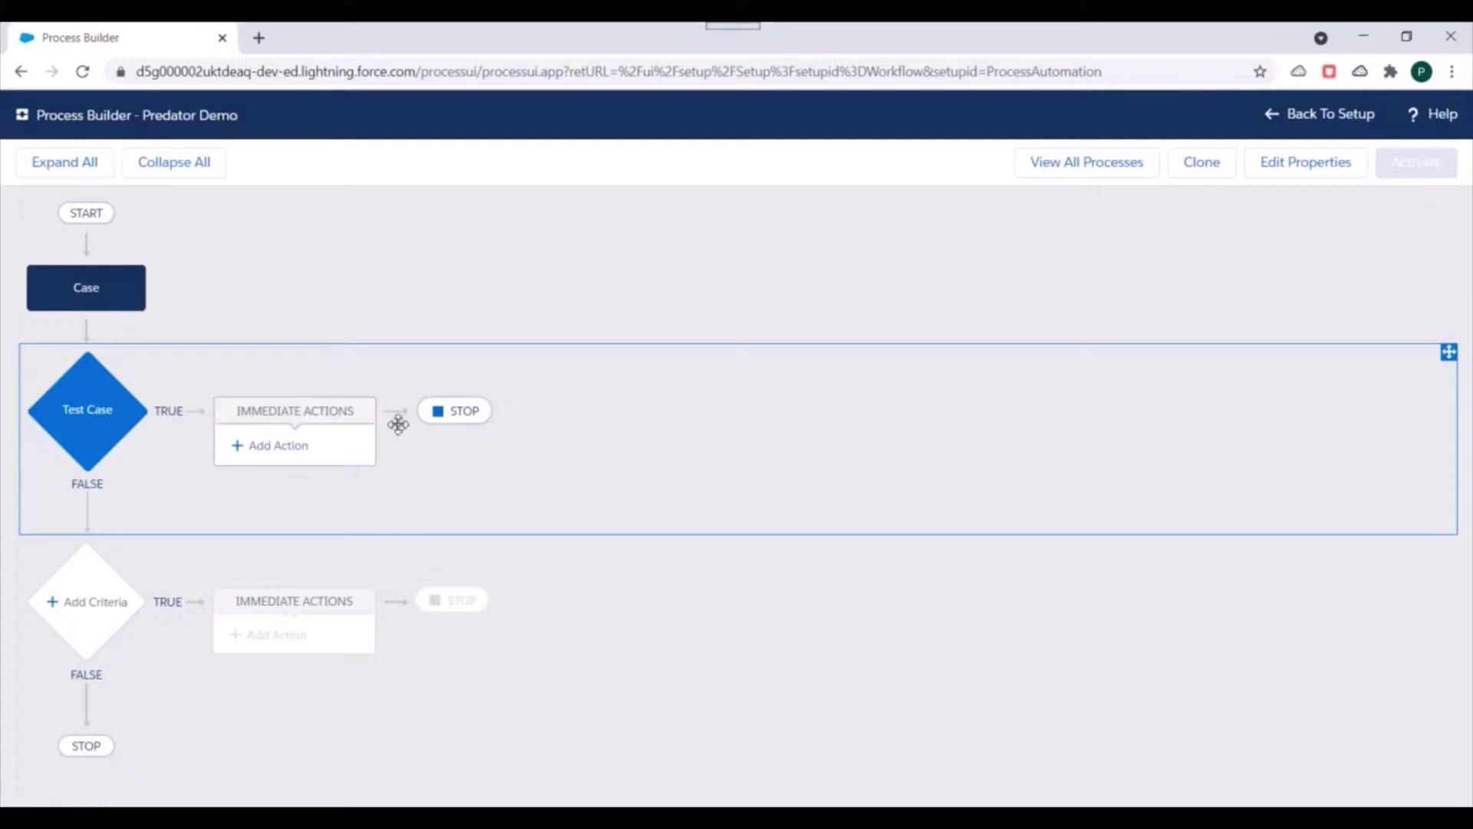
Step: Add an Update Records action named 'Update Case' to the Test Case branch
click(278, 448)
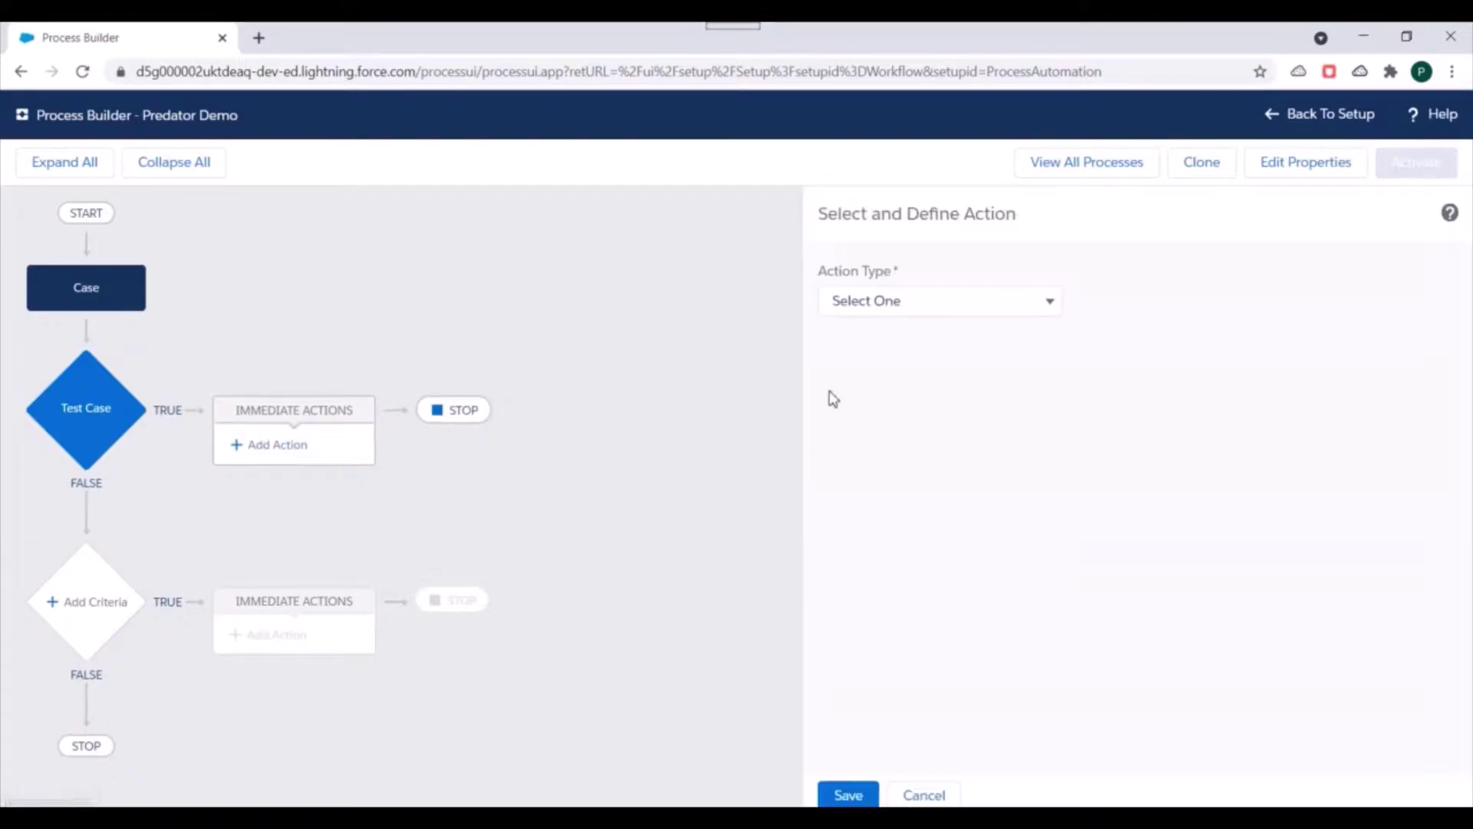
click(863, 303)
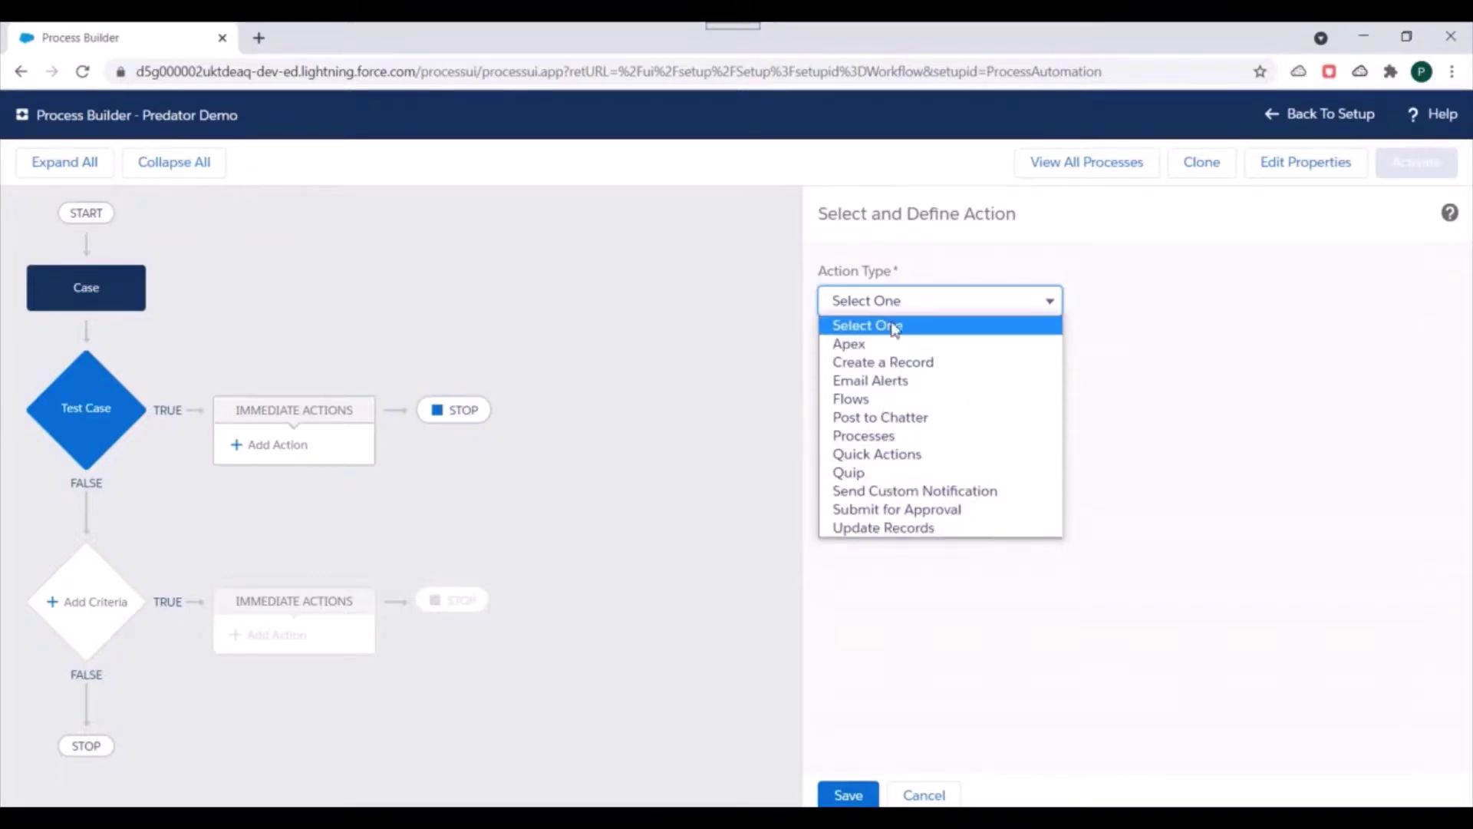
click(924, 528)
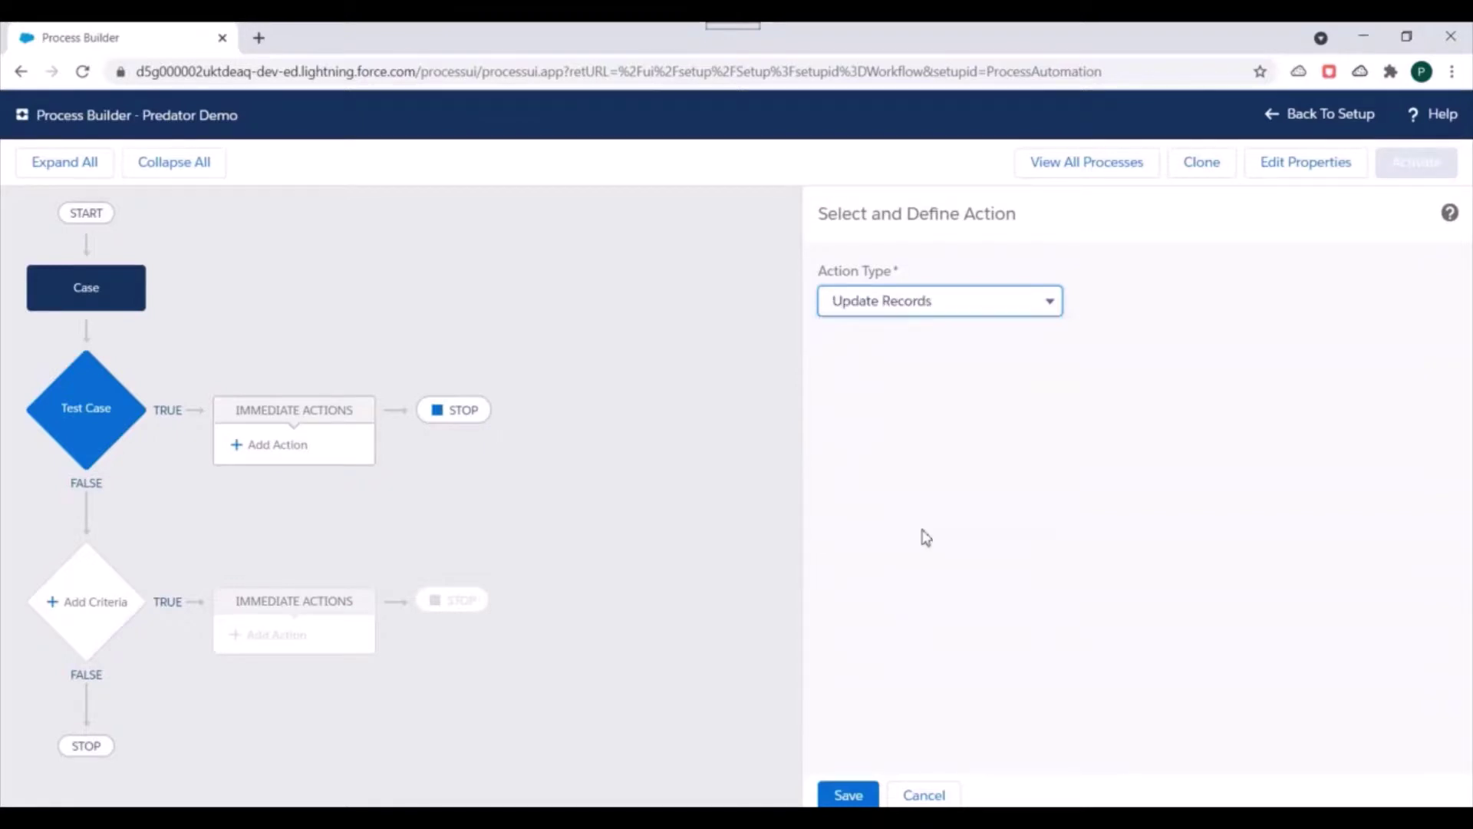
click(950, 378)
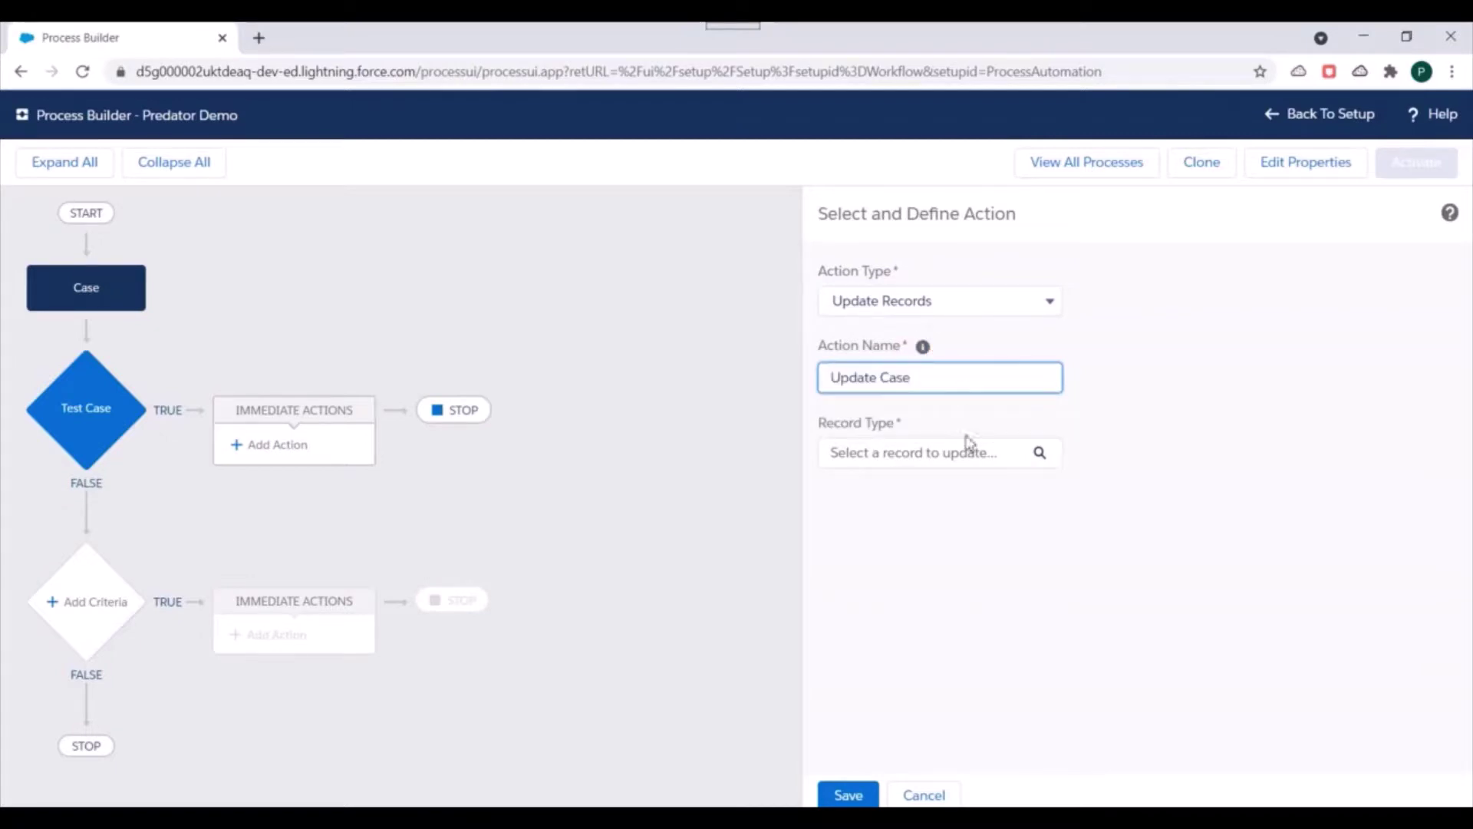
click(929, 454)
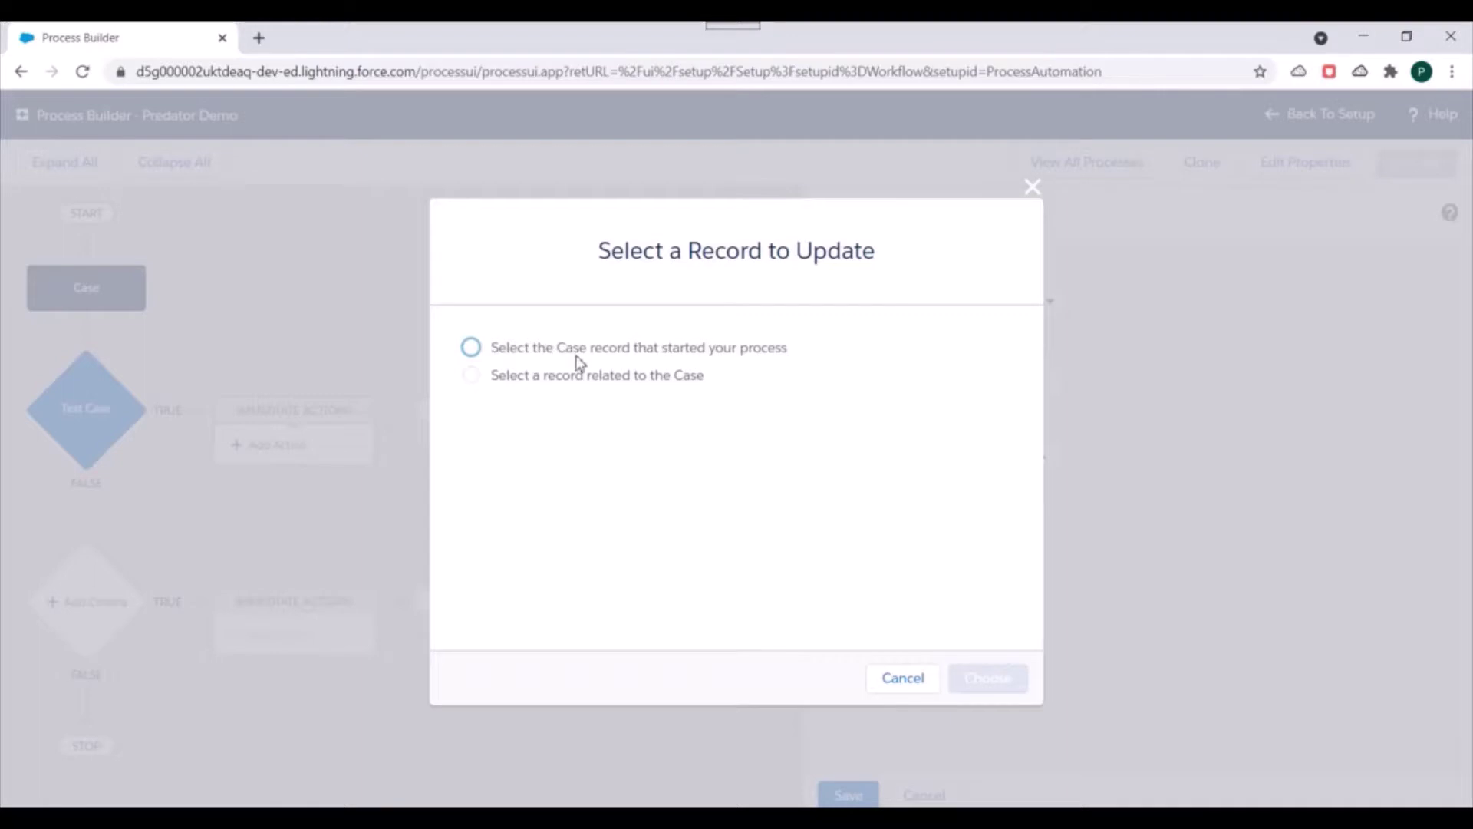
Step: Target the Case record that started the process, with no filter criteria
click(528, 349)
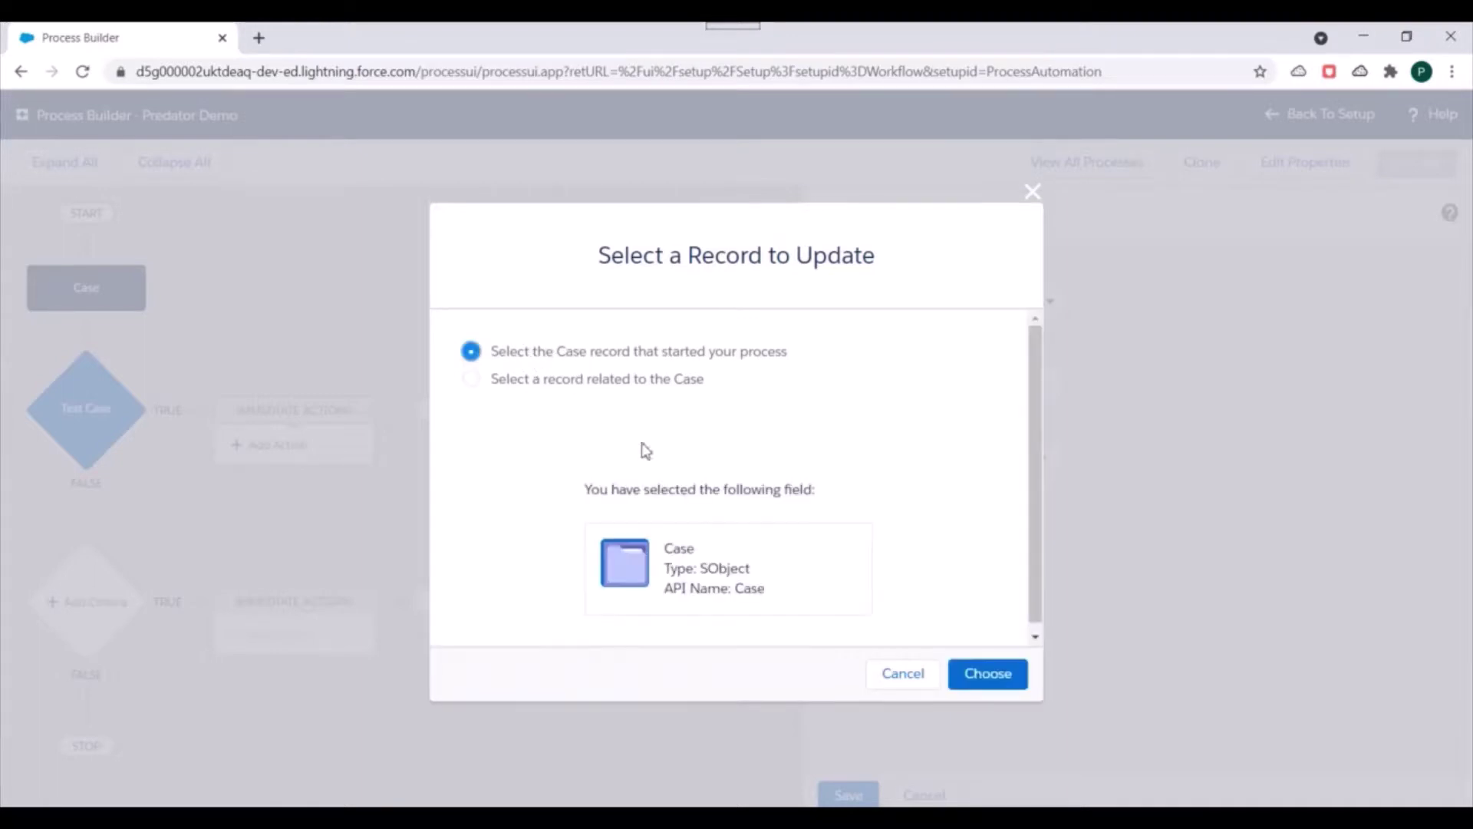
click(988, 675)
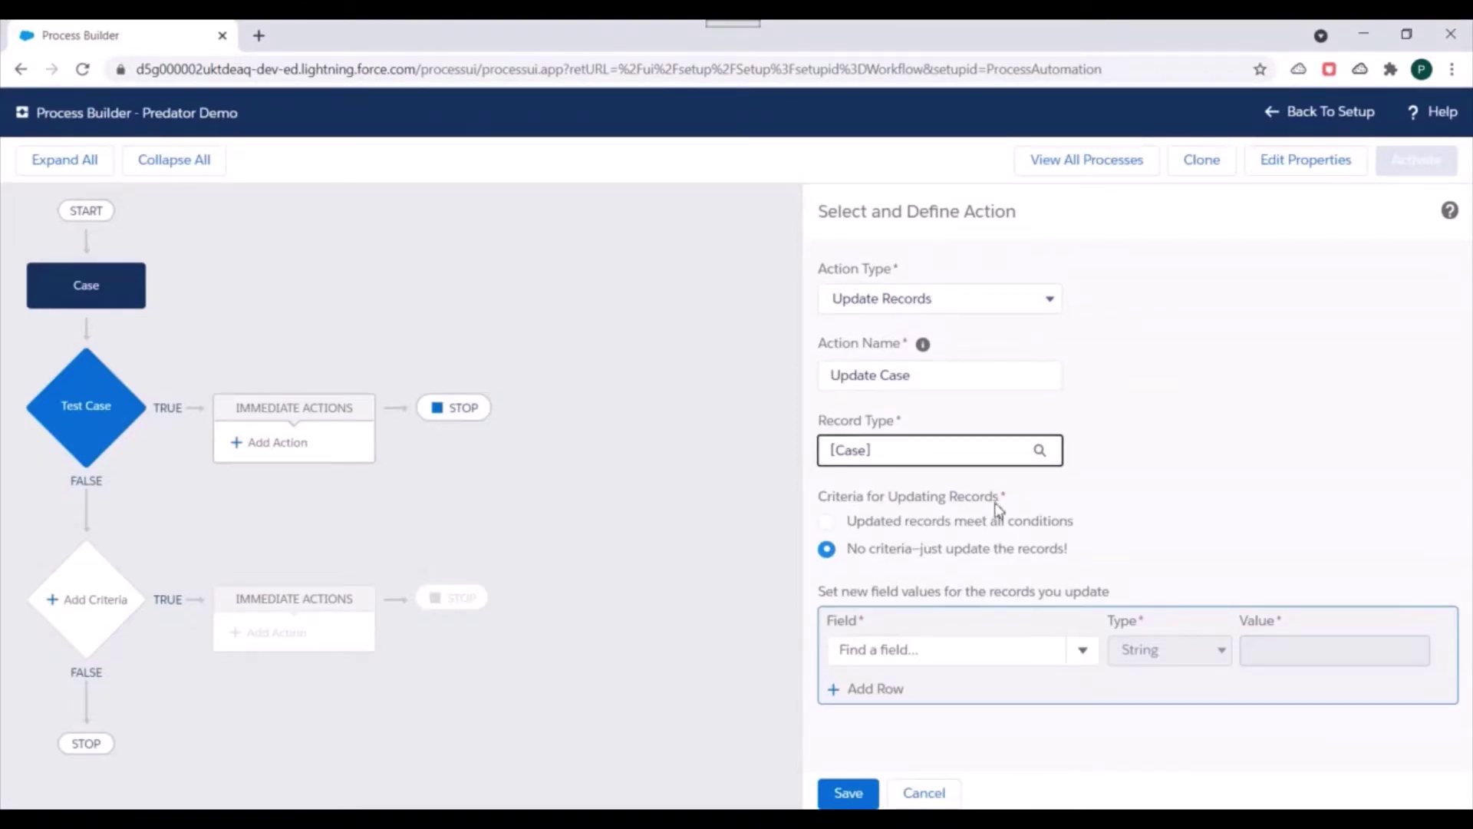
click(901, 525)
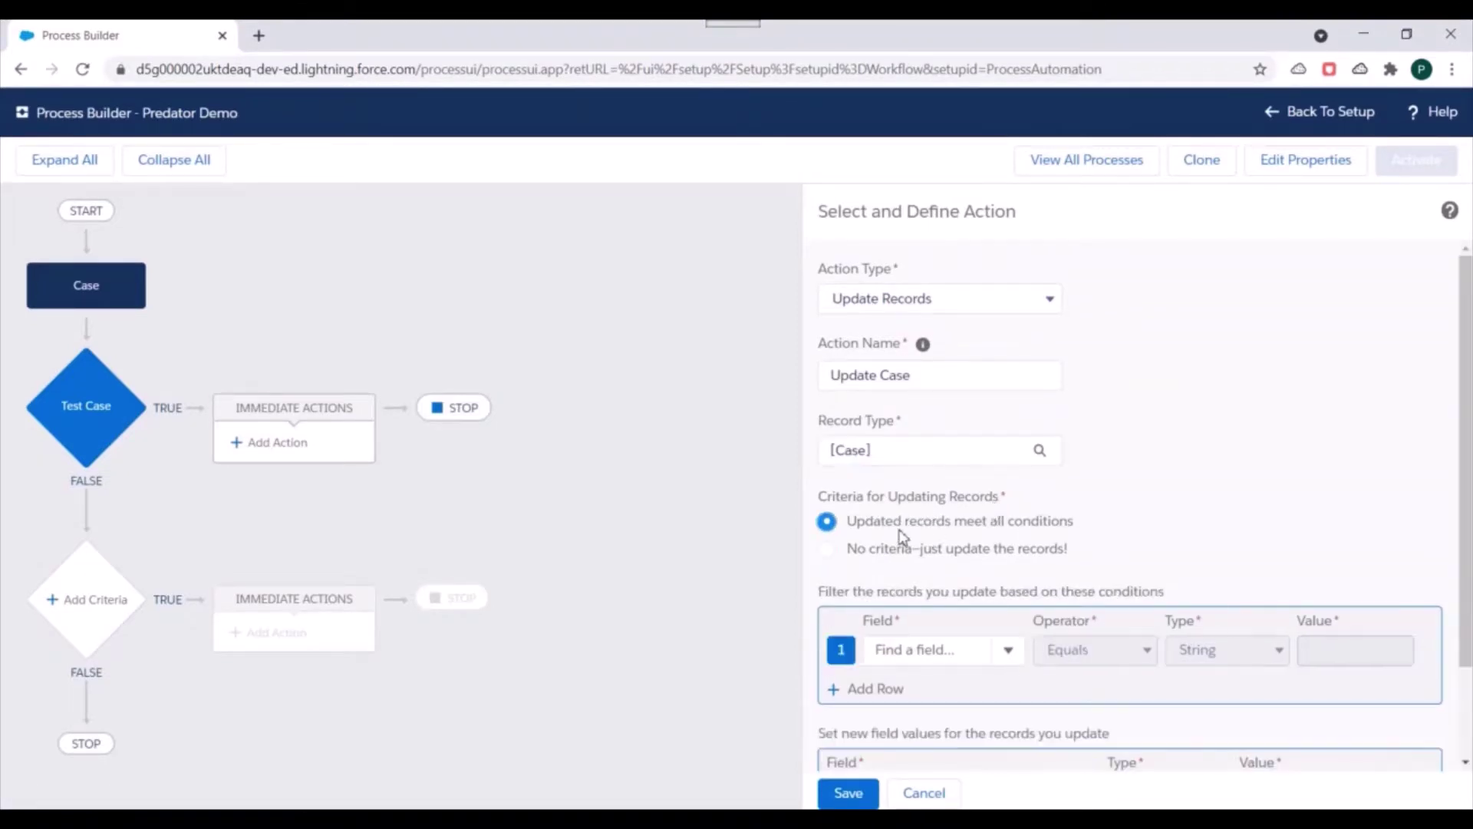
scroll(1026, 625, down, 2)
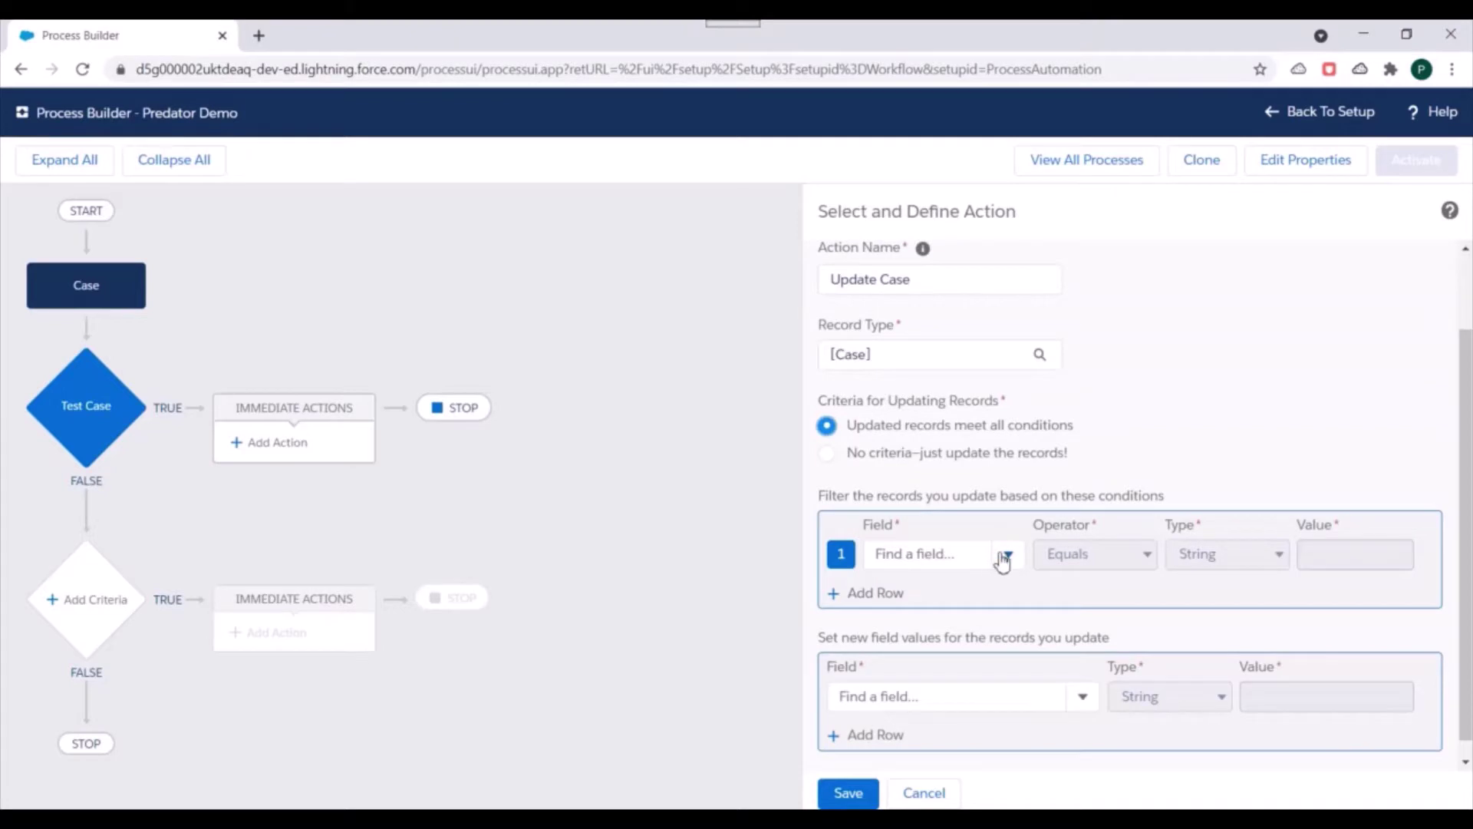
scroll(1013, 572, down, 1)
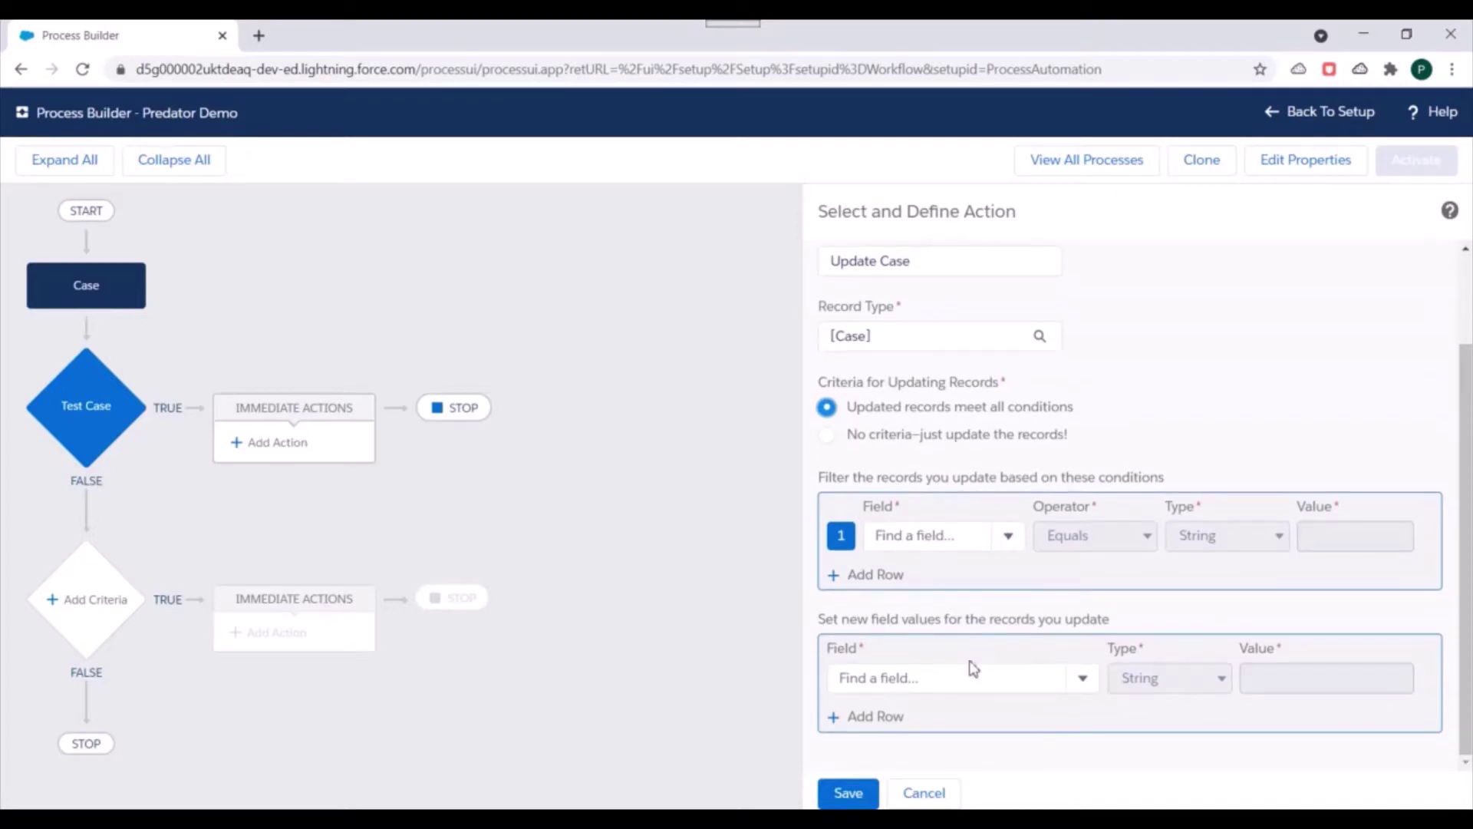
scroll(926, 482, up, 3)
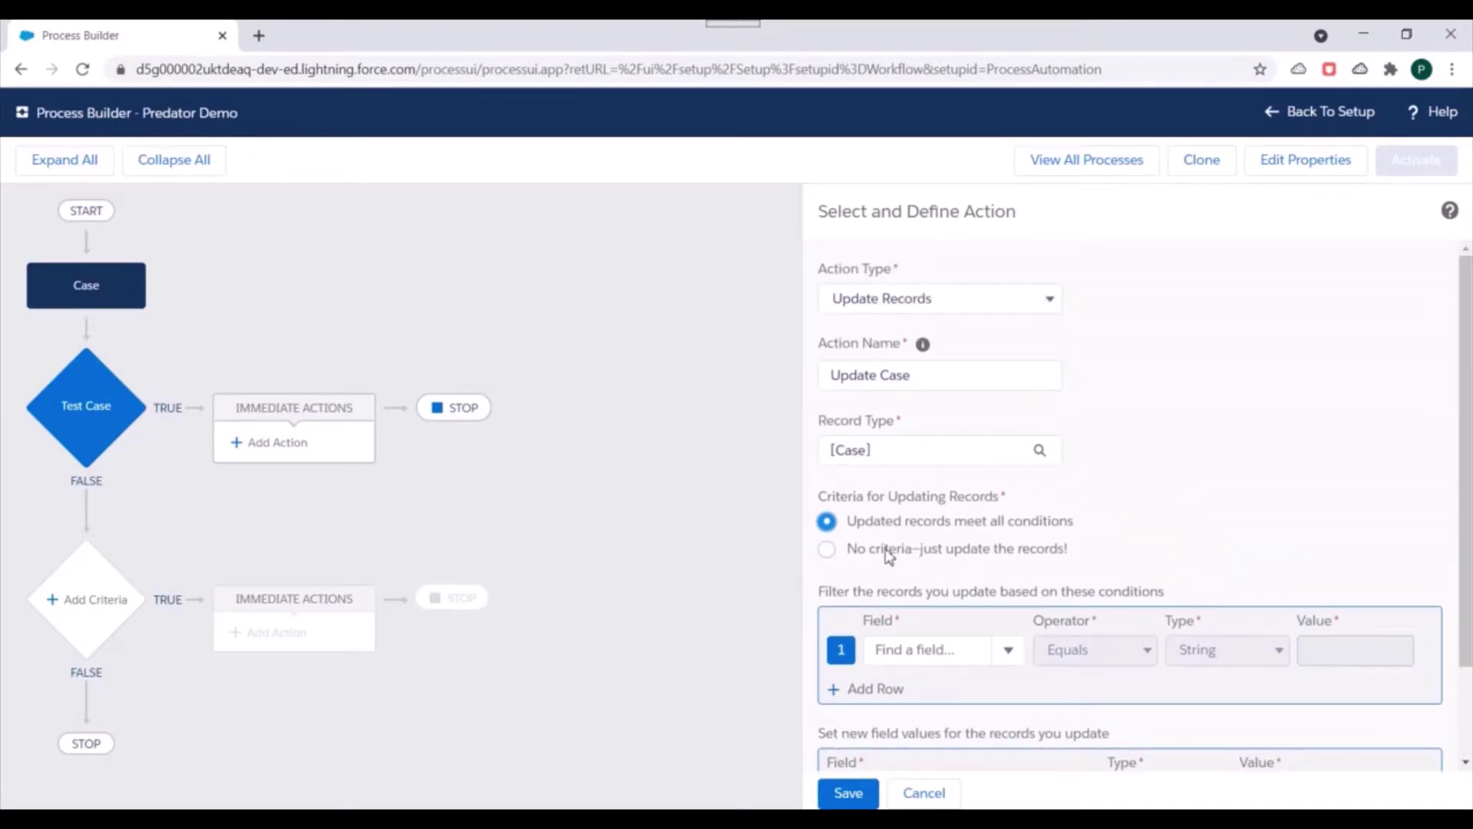
click(886, 551)
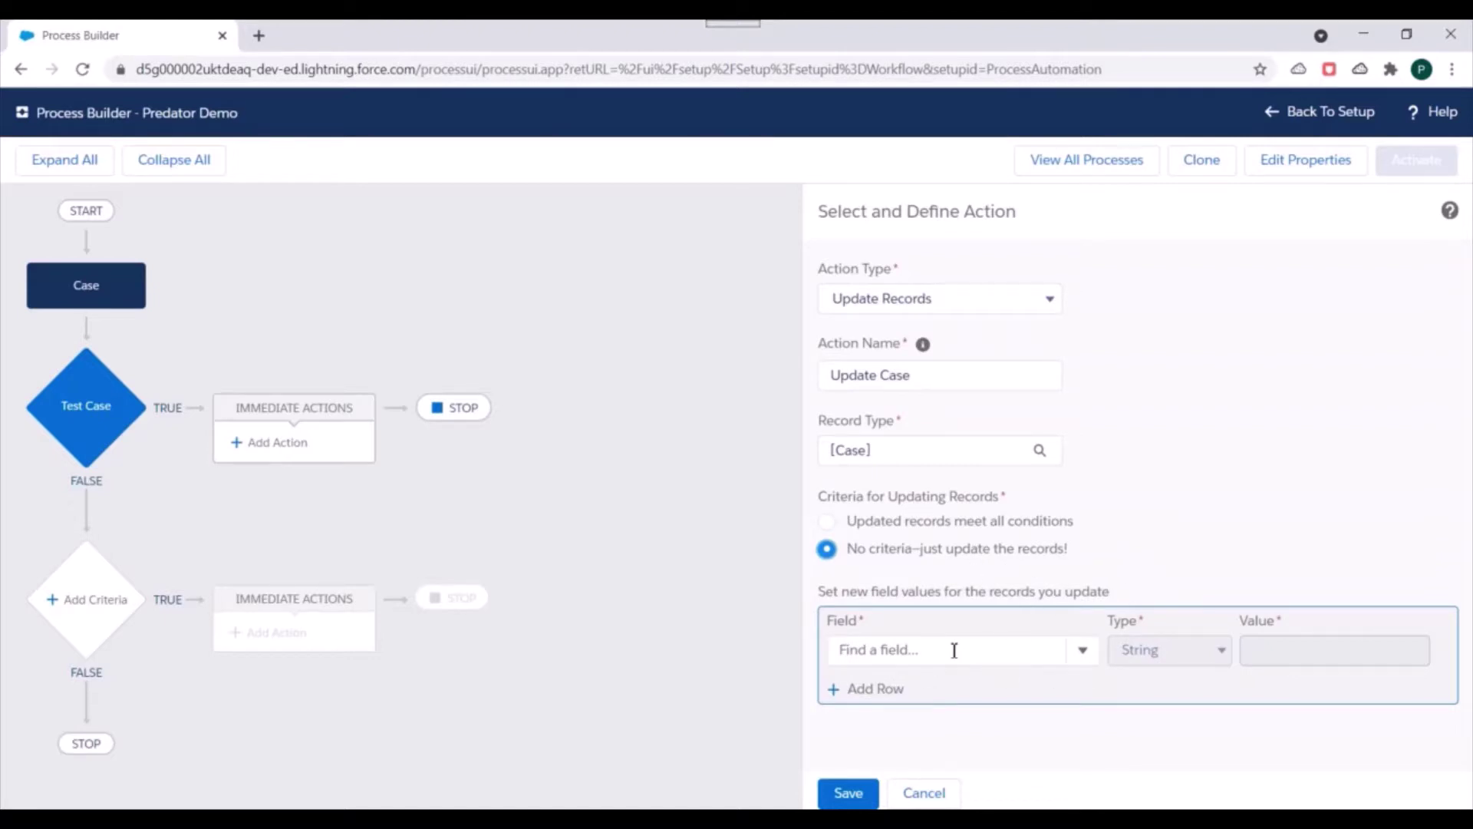
Step: Set the Status field to Working and save the Update Case action
click(1012, 656)
scroll(1004, 653, down, 1)
scroll(996, 622, down, 3)
text(s)
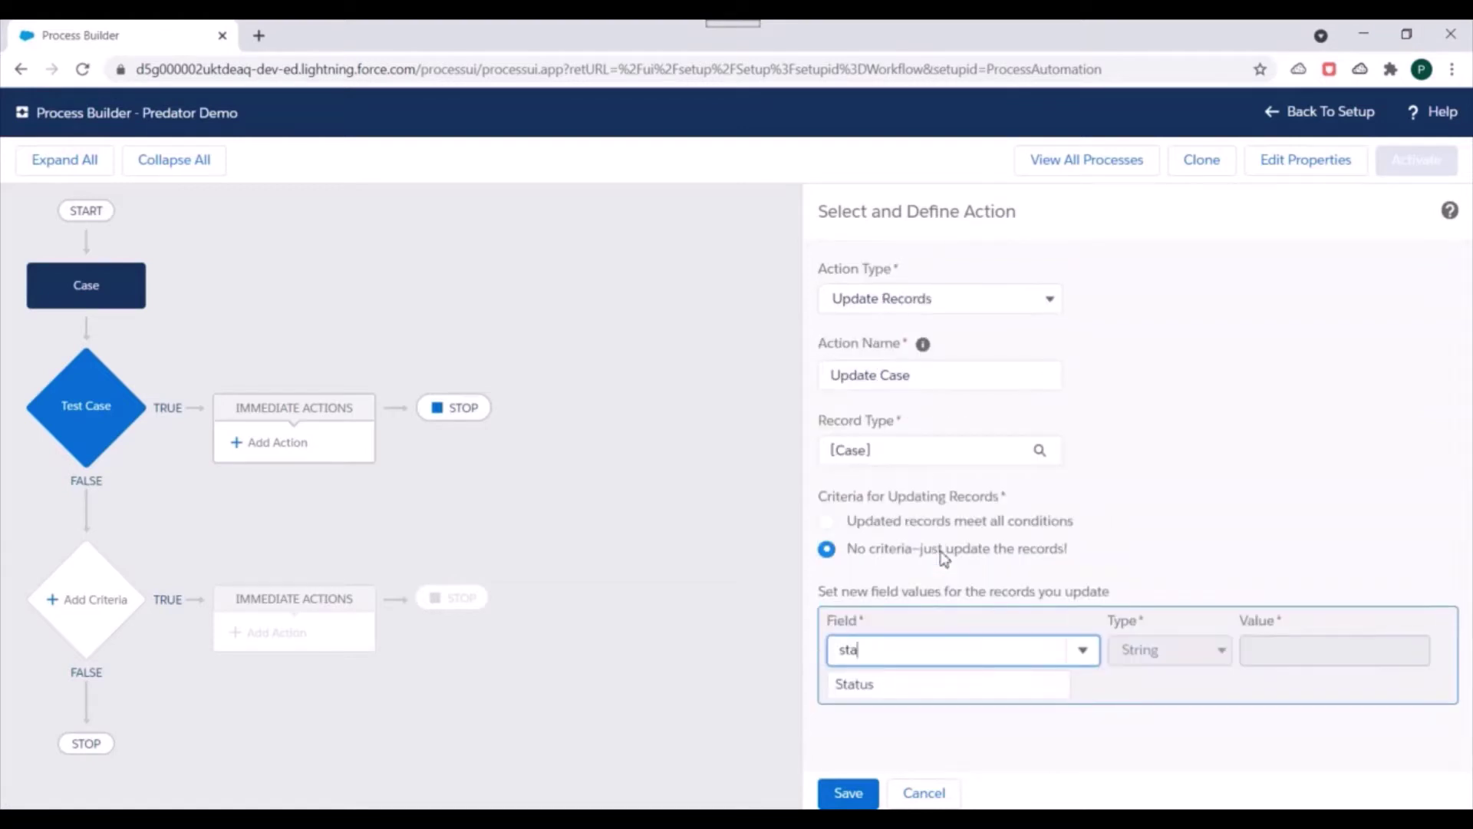
text(ta)
click(907, 690)
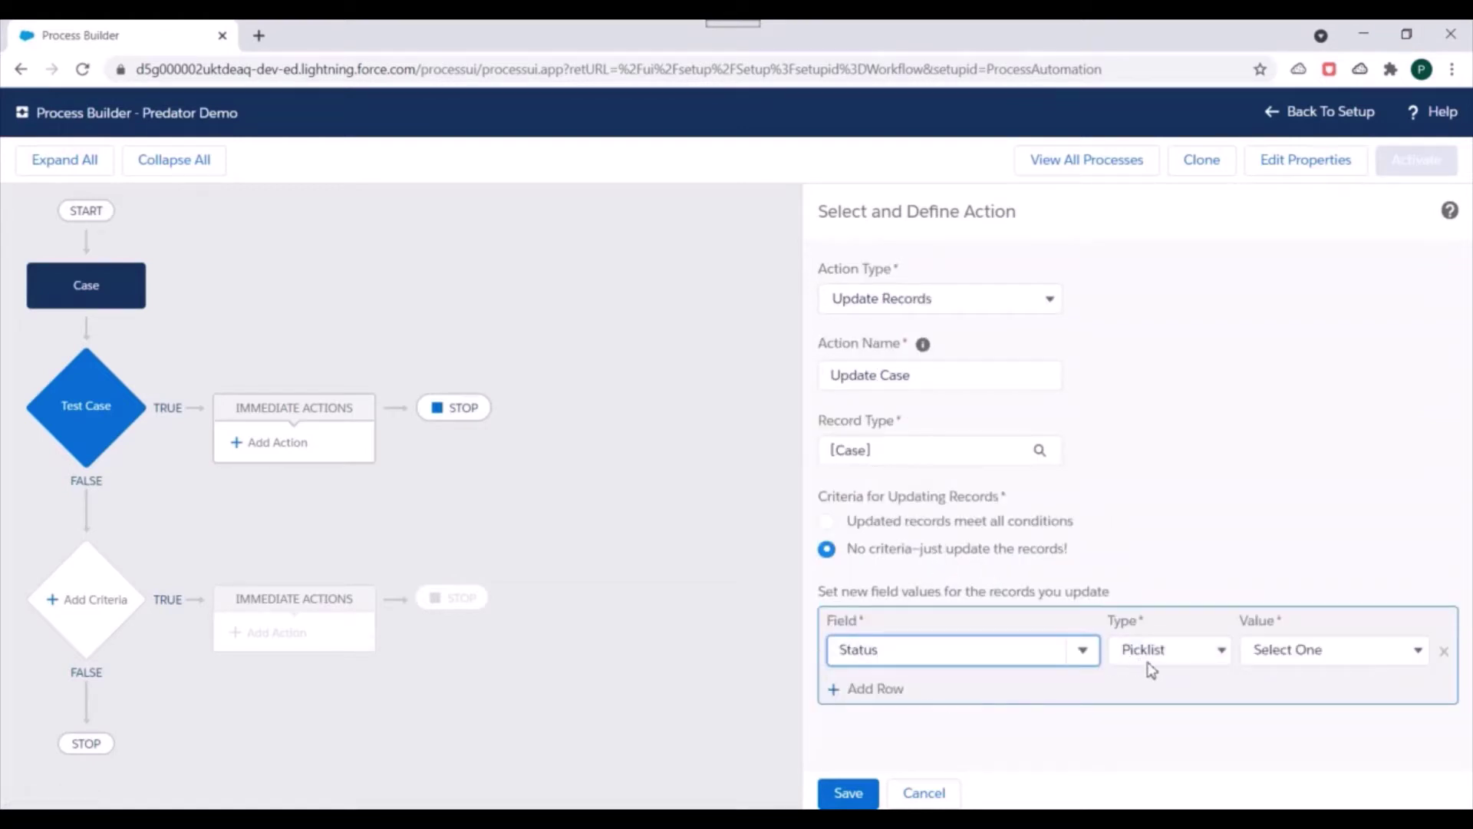
click(1321, 654)
click(1300, 713)
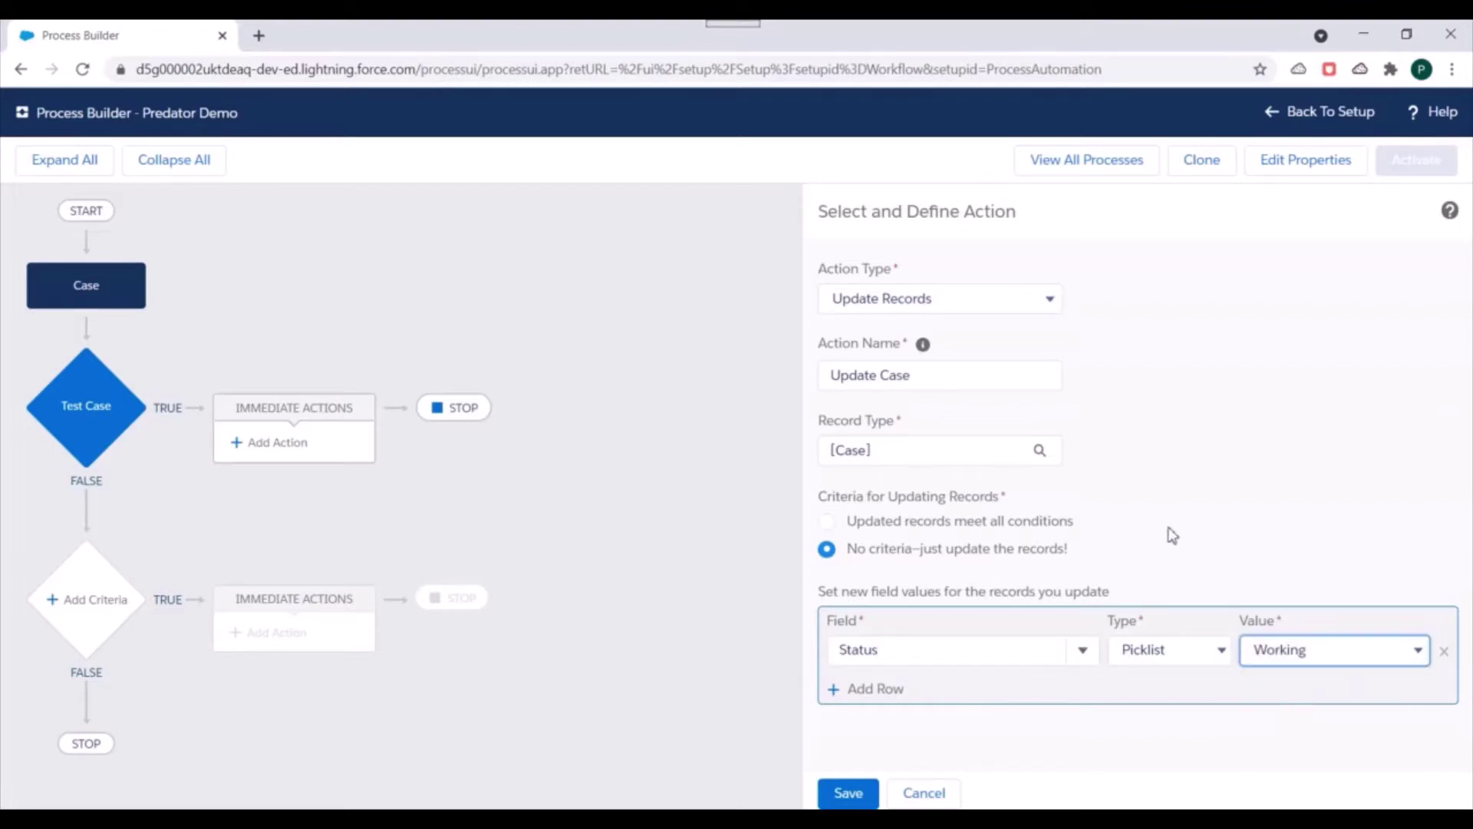
click(847, 793)
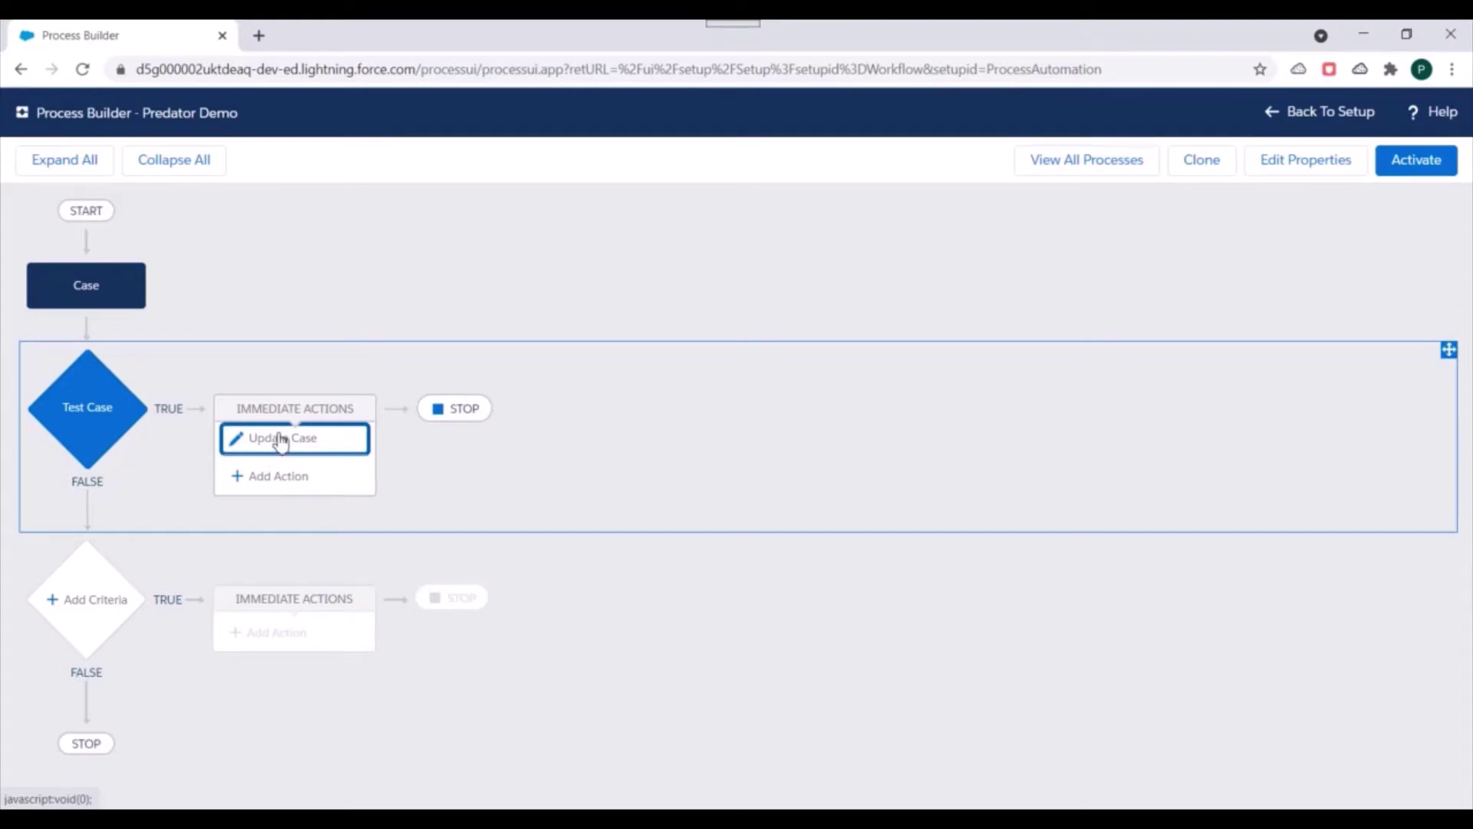
Step: Activate the Predator Demo process version, then return to the Setup home page
click(1416, 159)
click(969, 555)
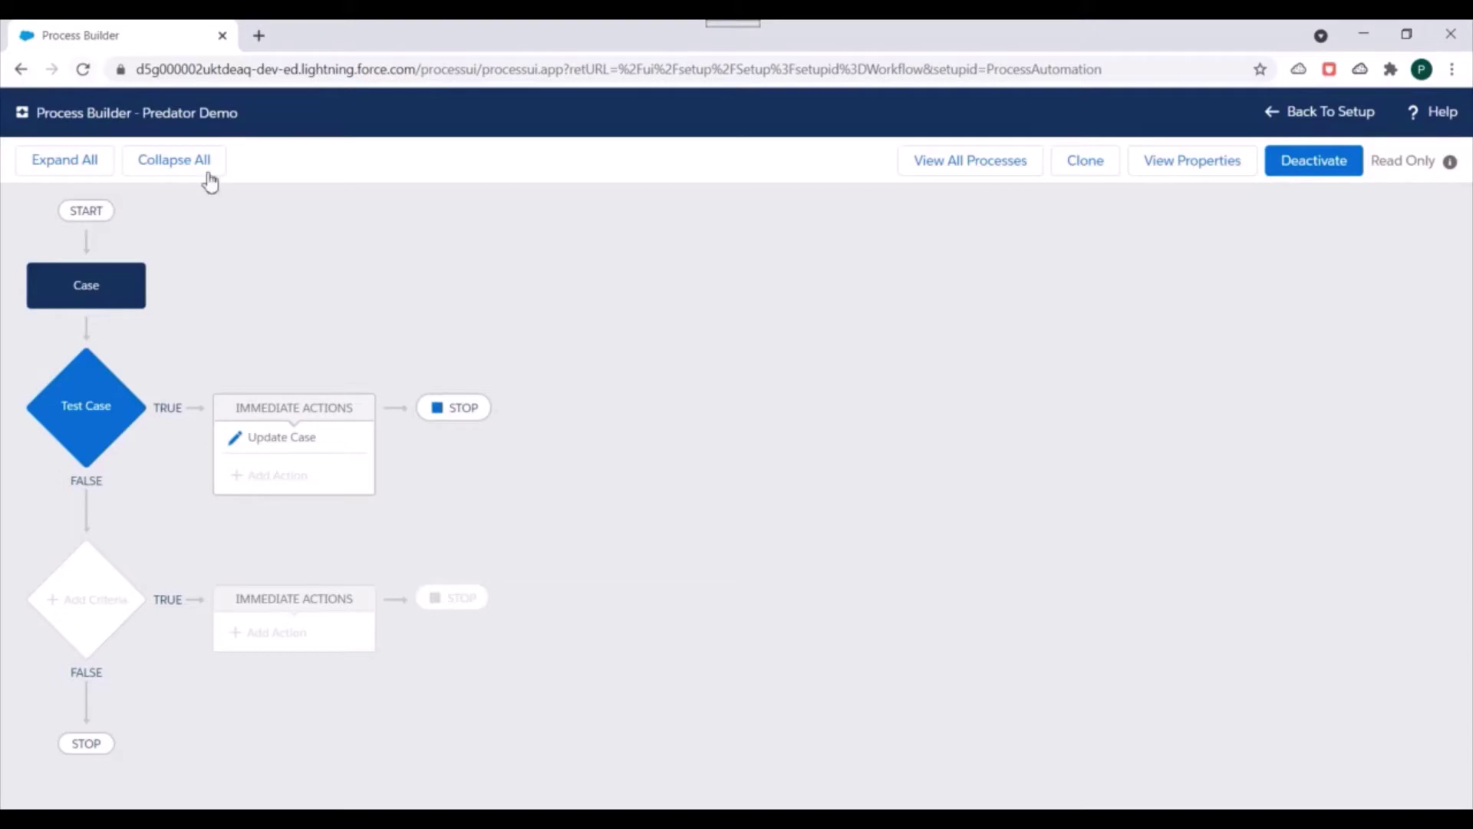
click(1332, 119)
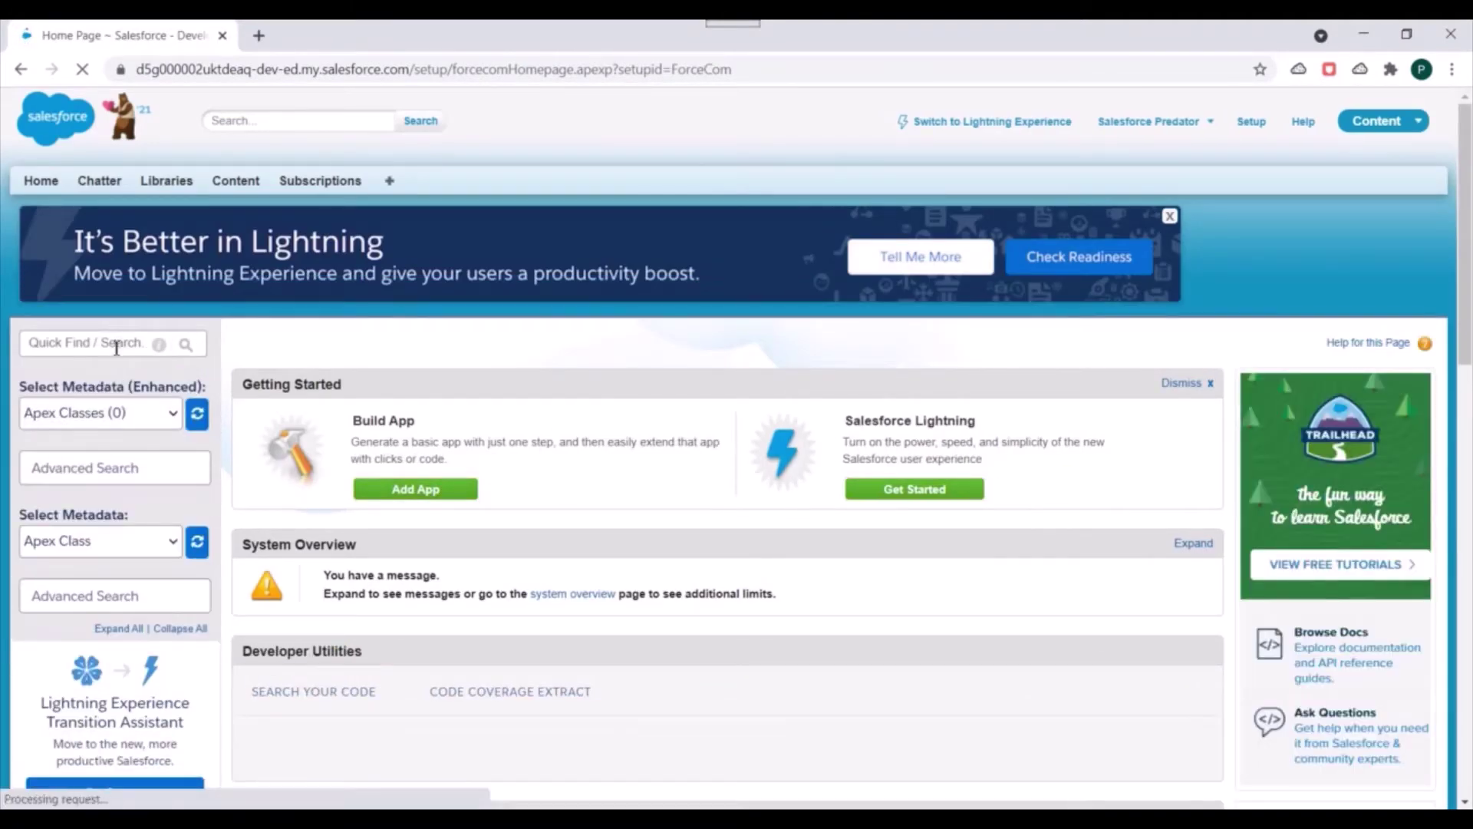
Step: From the Cases home page, open the predator World case in a new browser tab
click(389, 180)
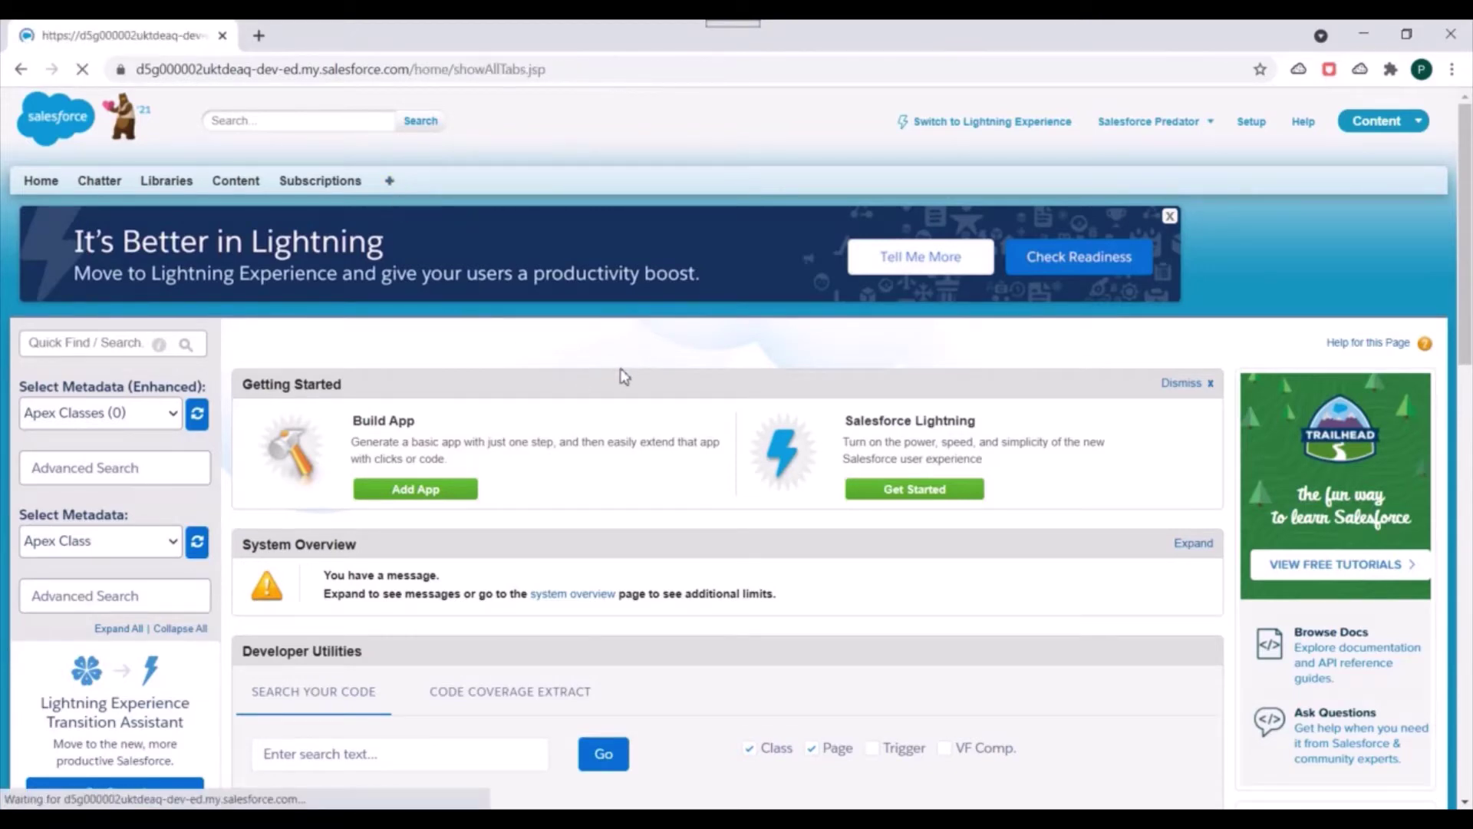
key(ctrl+f)
text(case)
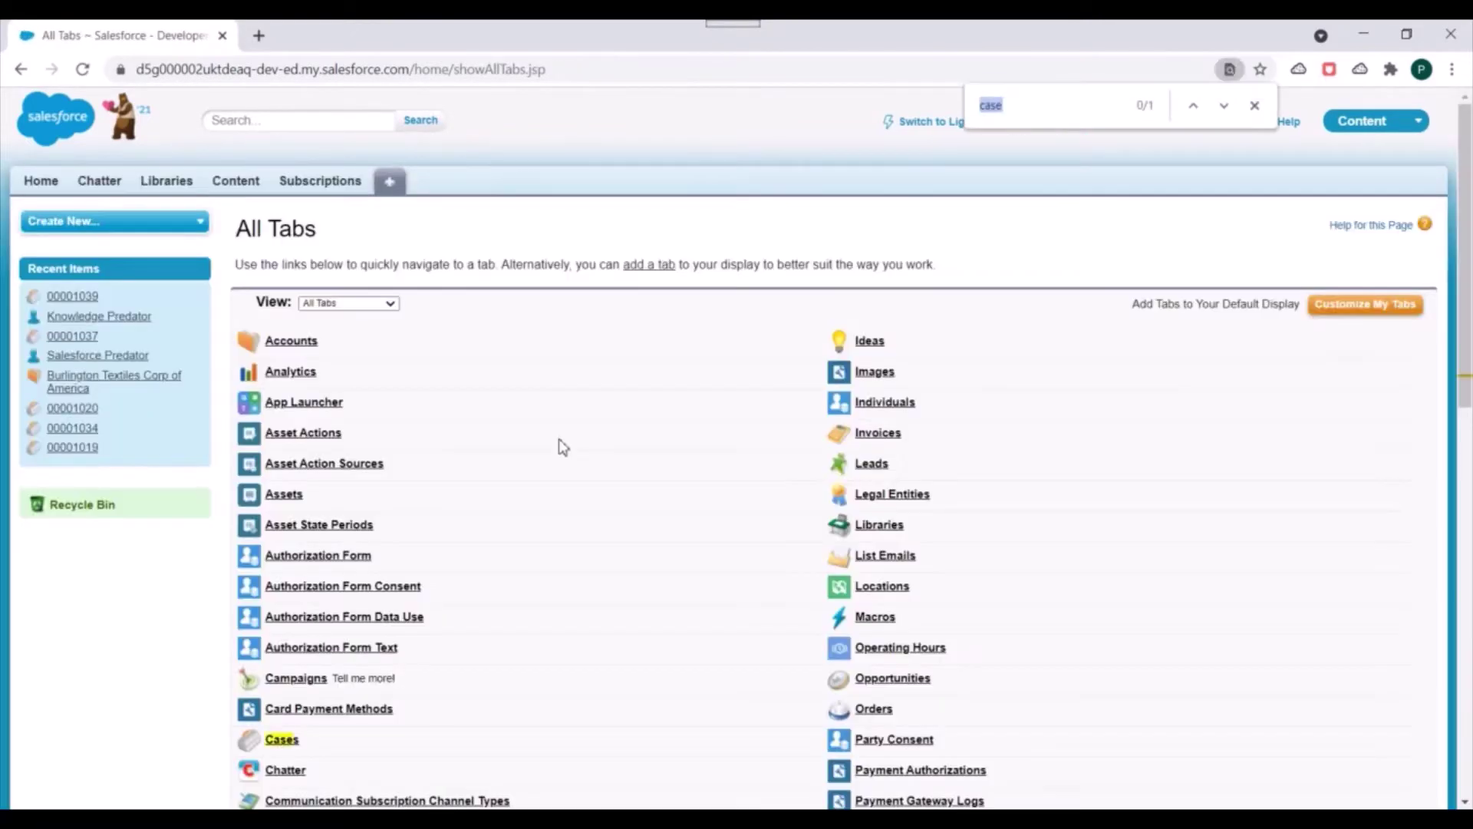
click(284, 739)
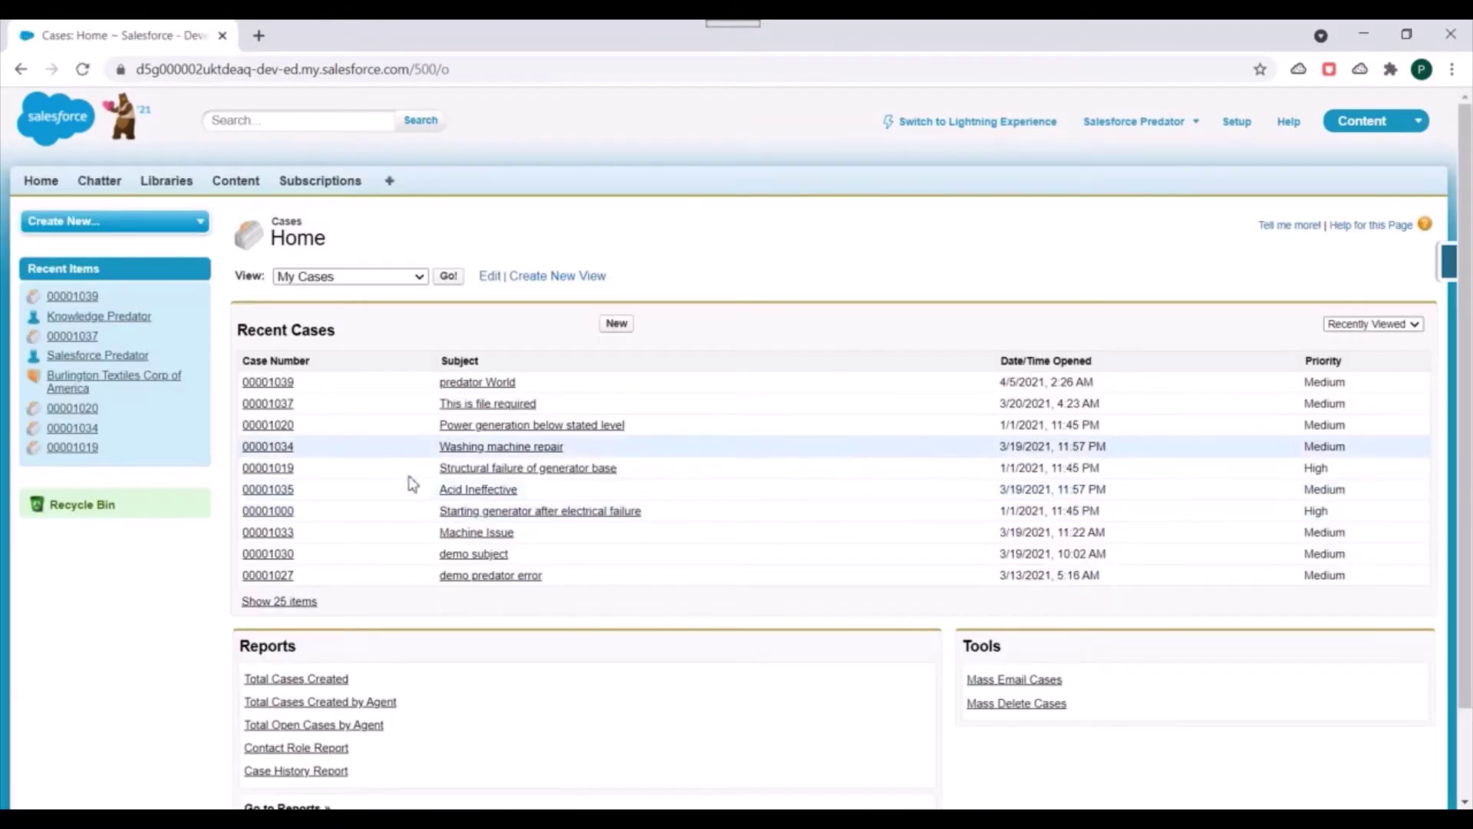
right_click(269, 383)
click(305, 395)
click(285, 27)
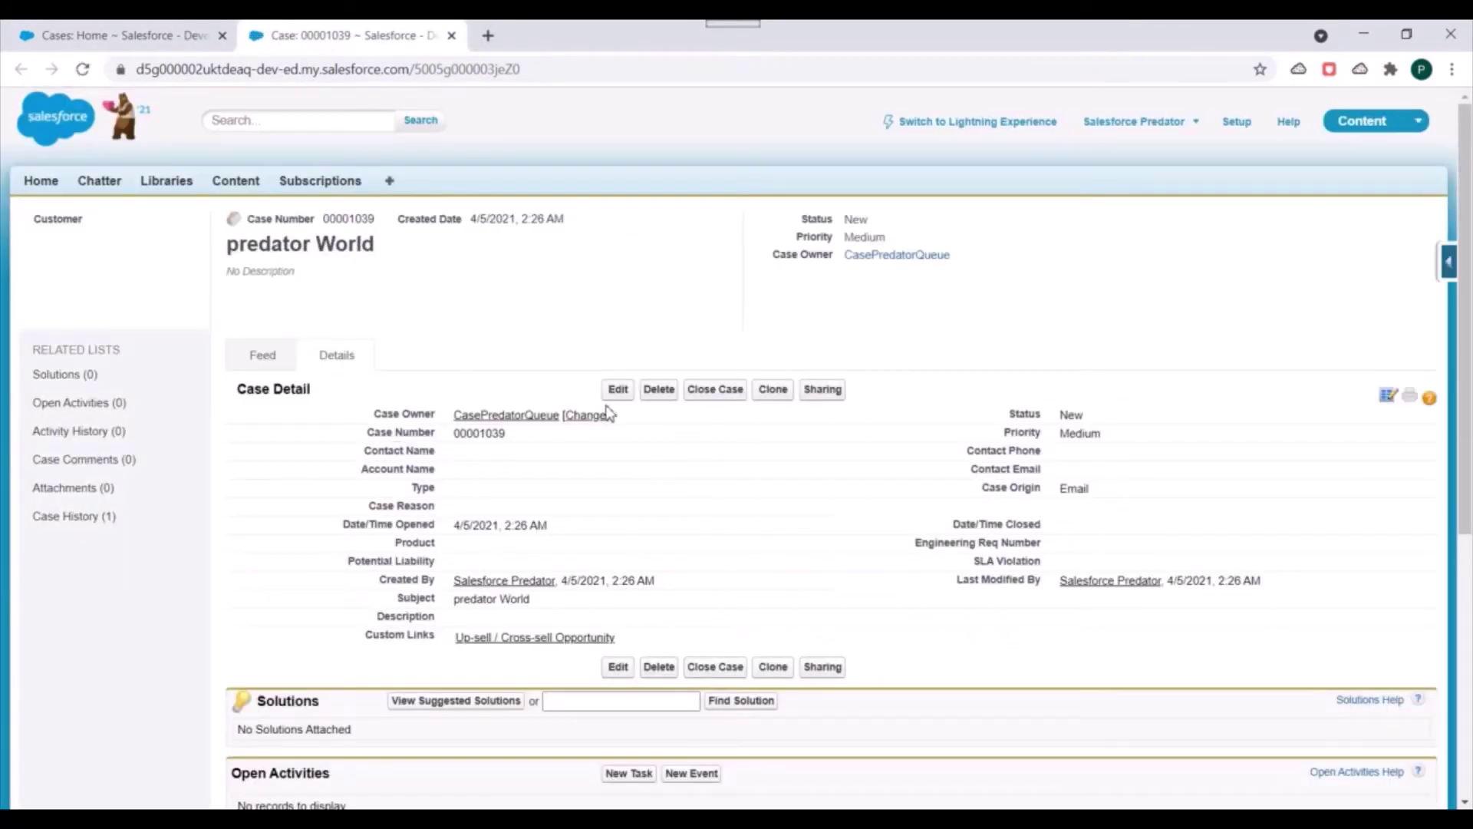
Step: Edit case 00001039, replacing the Subject 'predator World' with 'demo world', and save
click(618, 389)
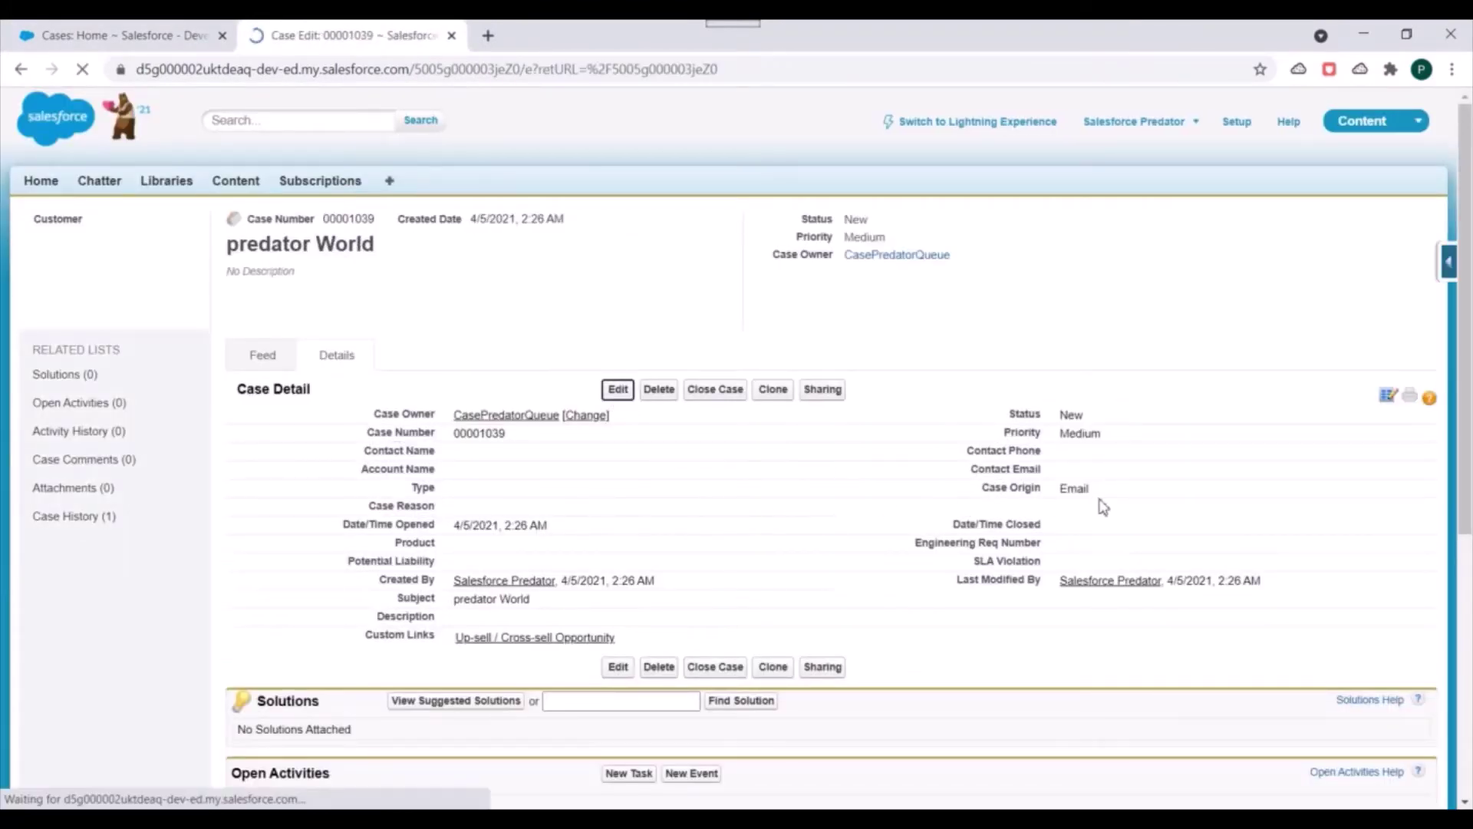
scroll(844, 444, down, 4)
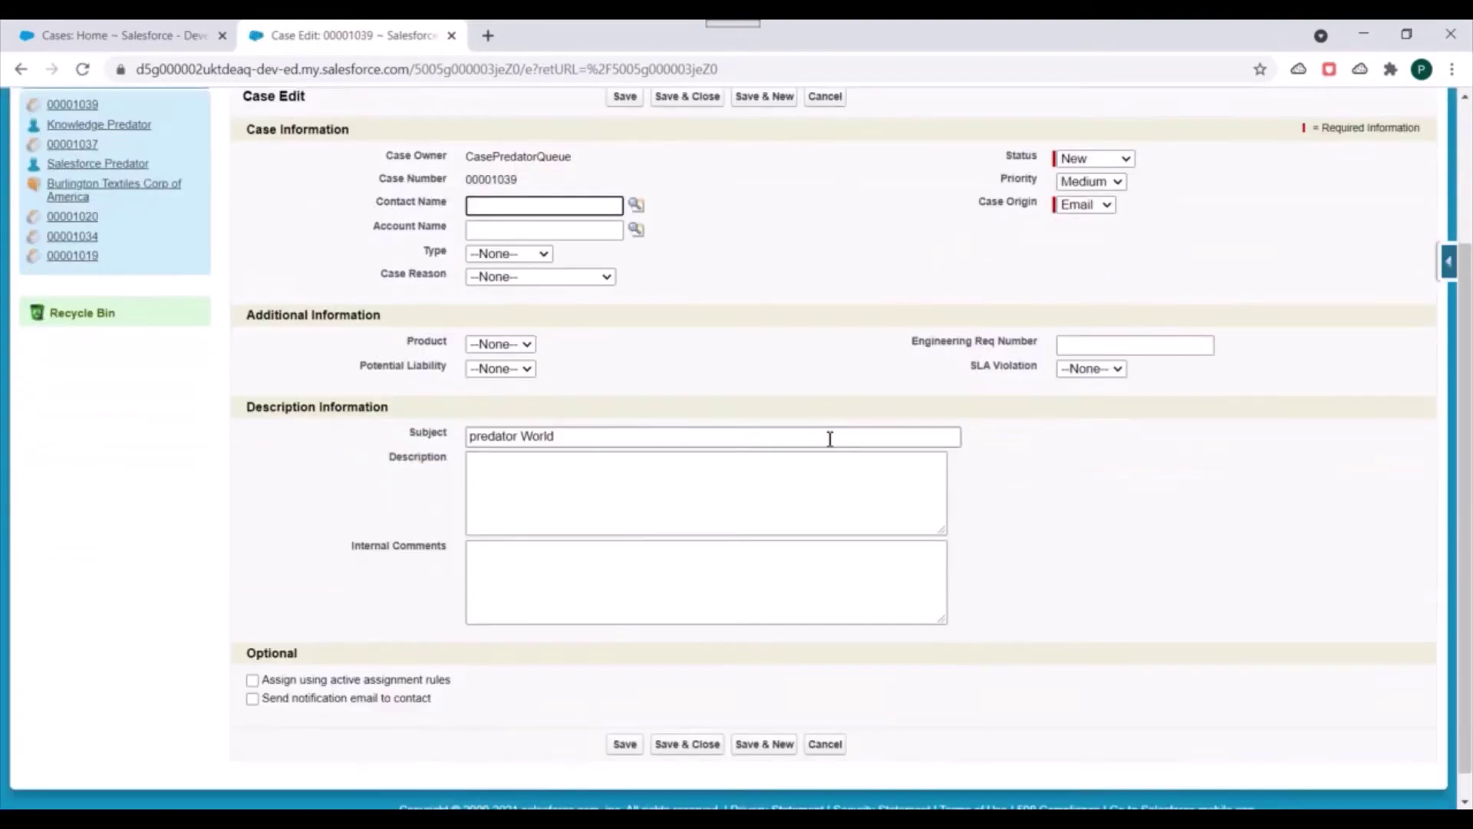
click(568, 437)
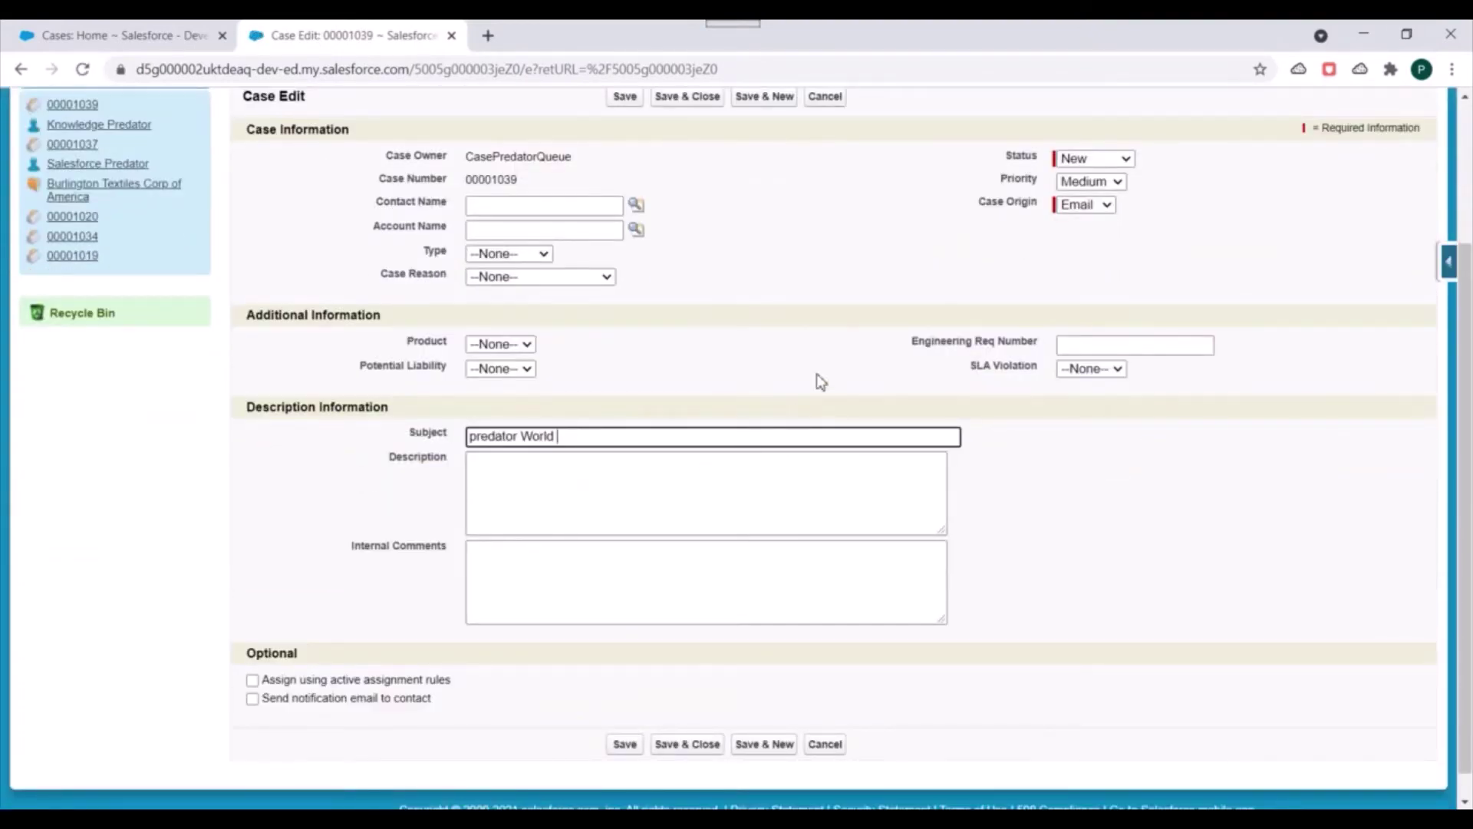
key(ctrl+a)
key(BackSpace)
scroll(855, 460, up, 3)
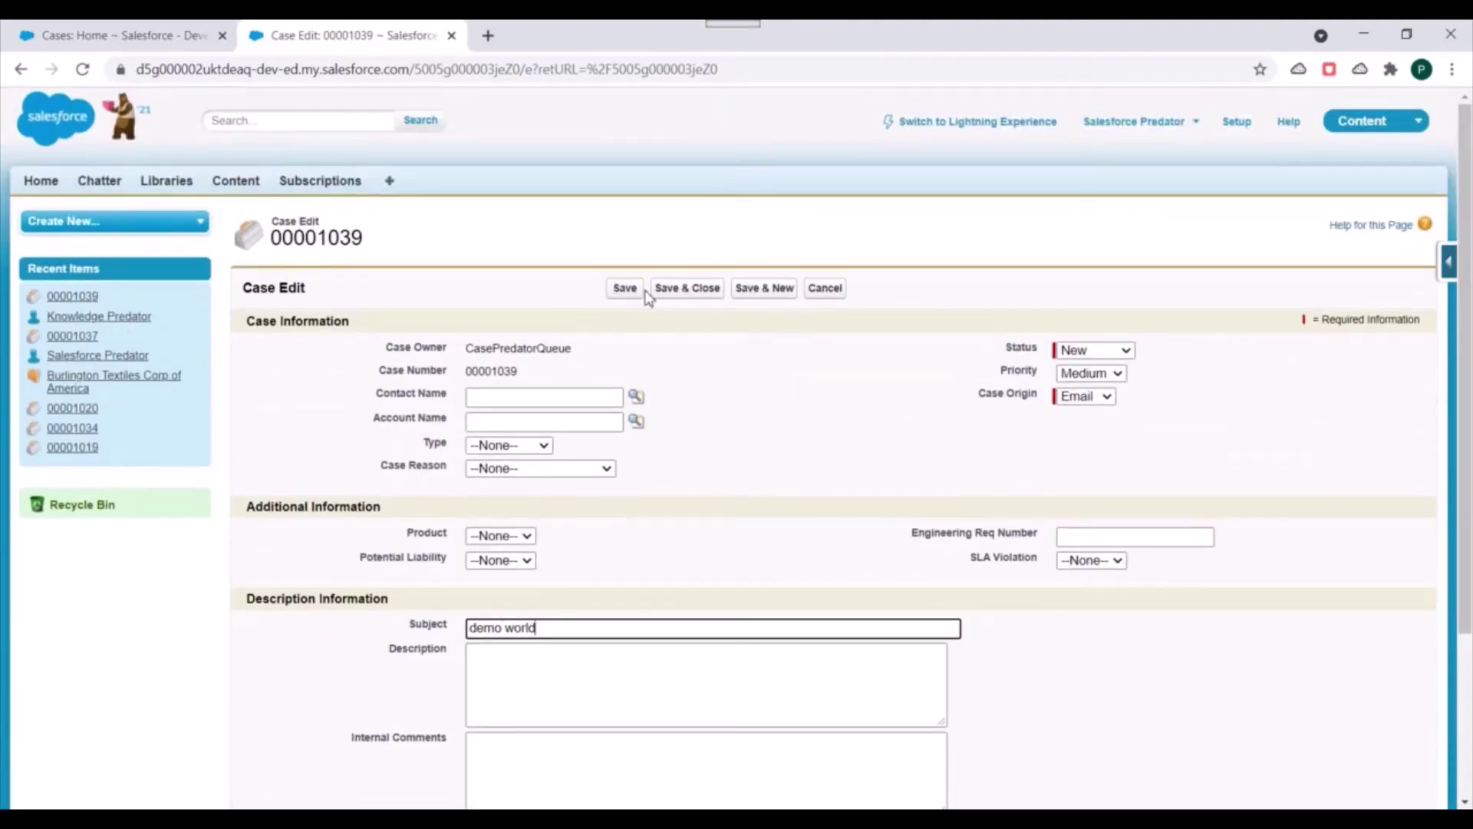
drag(1003, 347, 1033, 351)
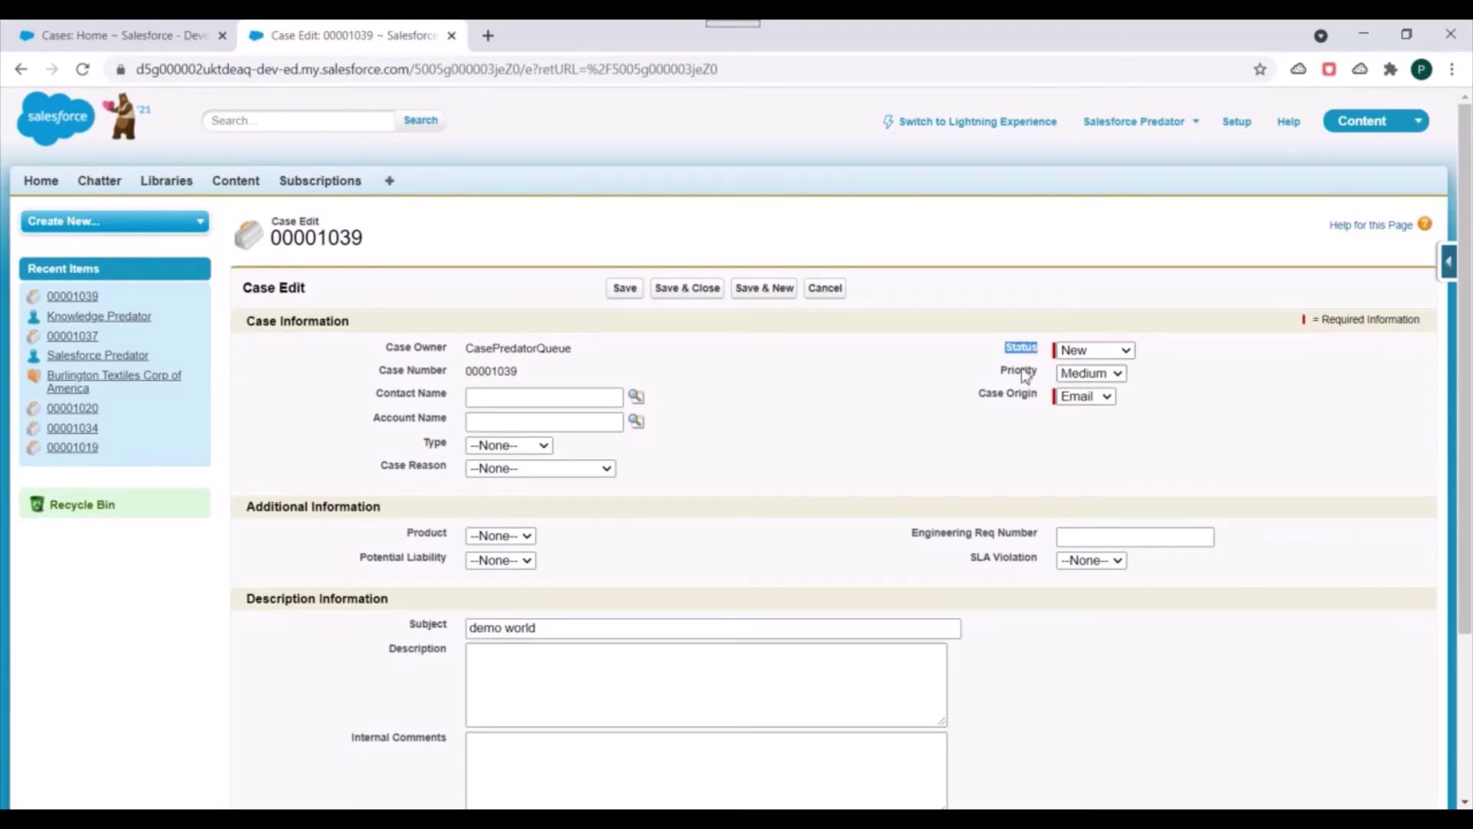
click(624, 289)
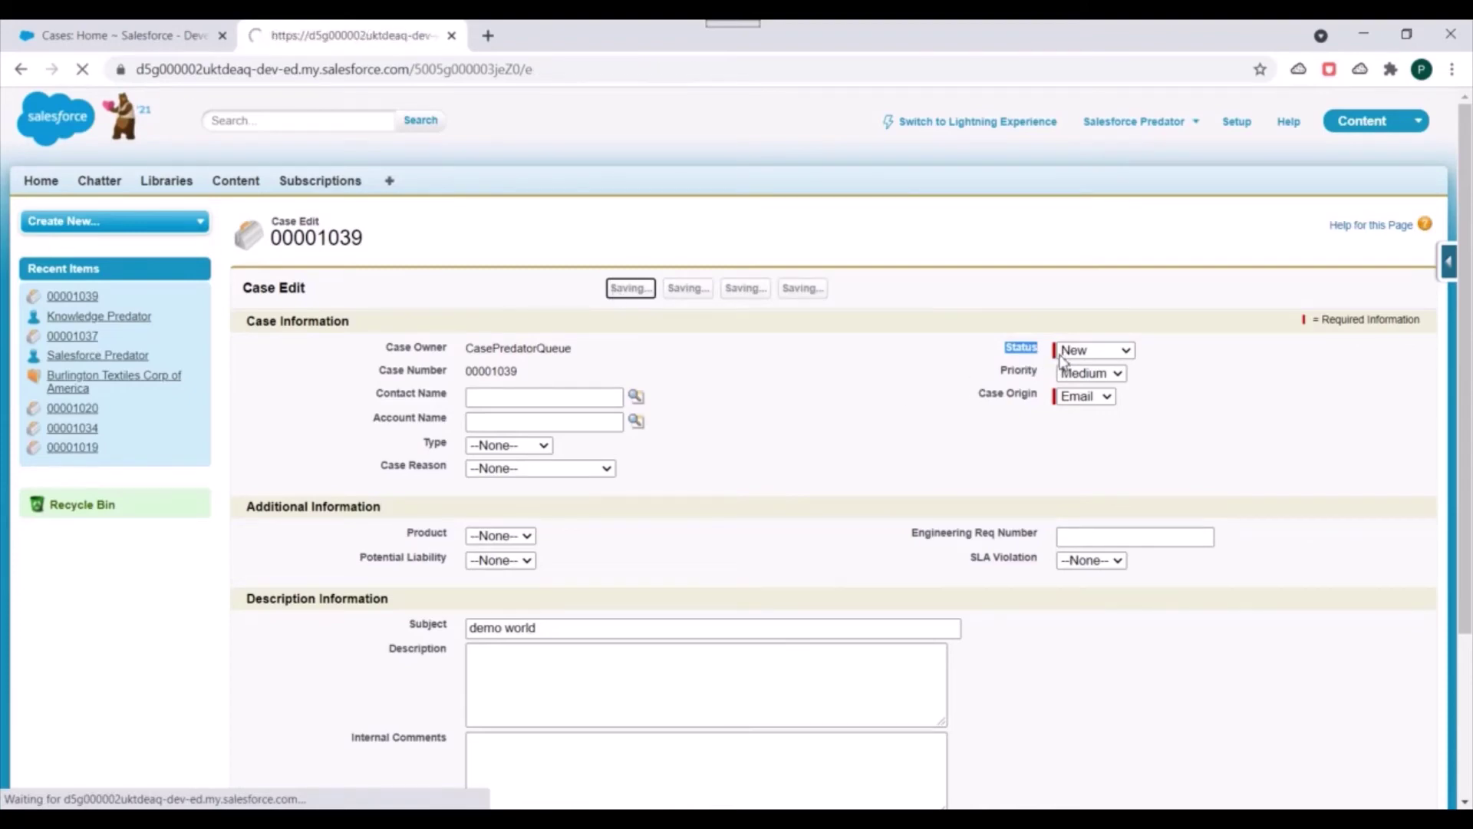
Step: Check that the demo world case now shows Status Working, then return to Setup home
scroll(1063, 367, down, 2)
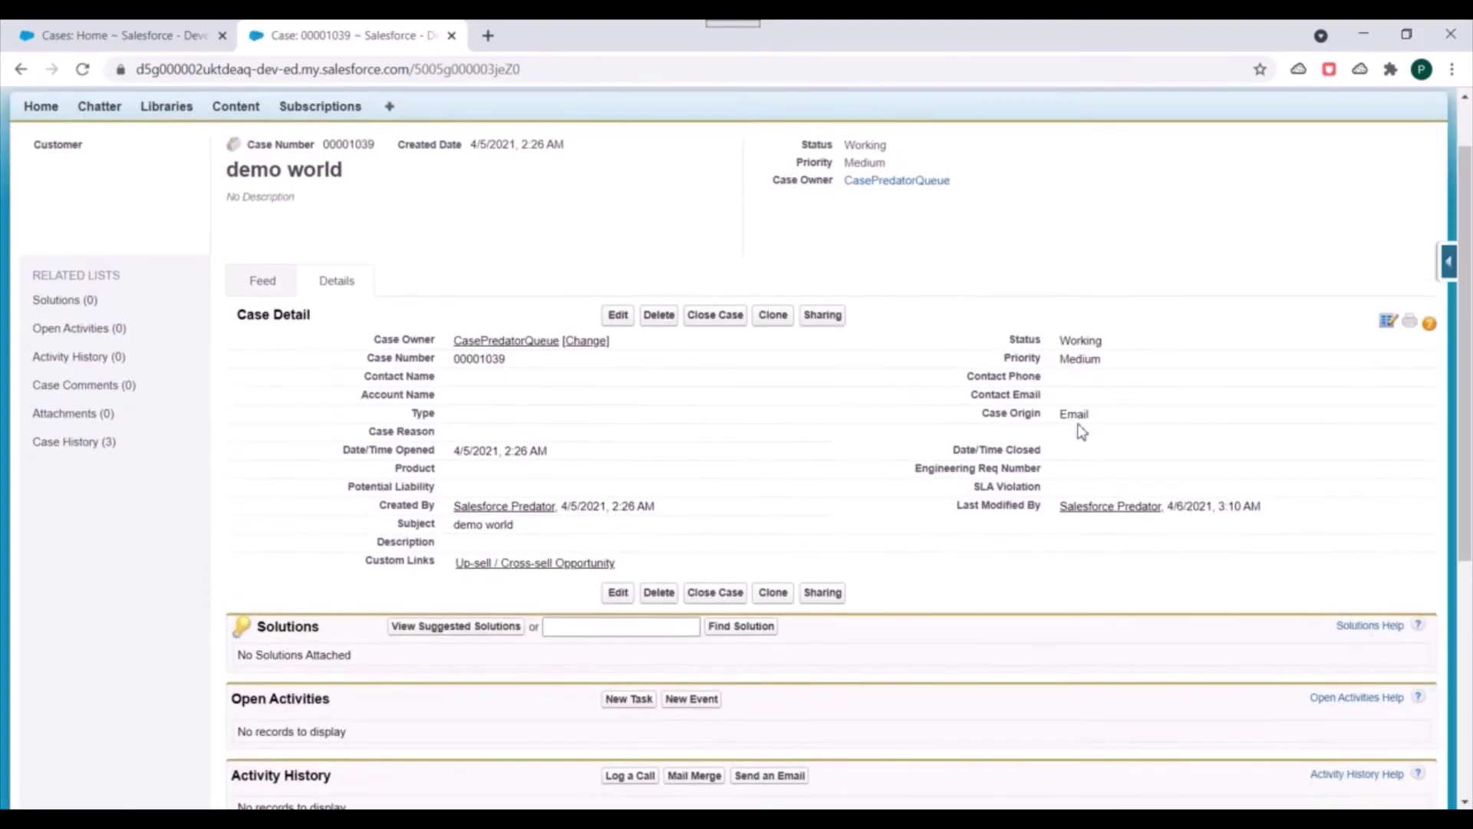
drag(1007, 318, 1108, 335)
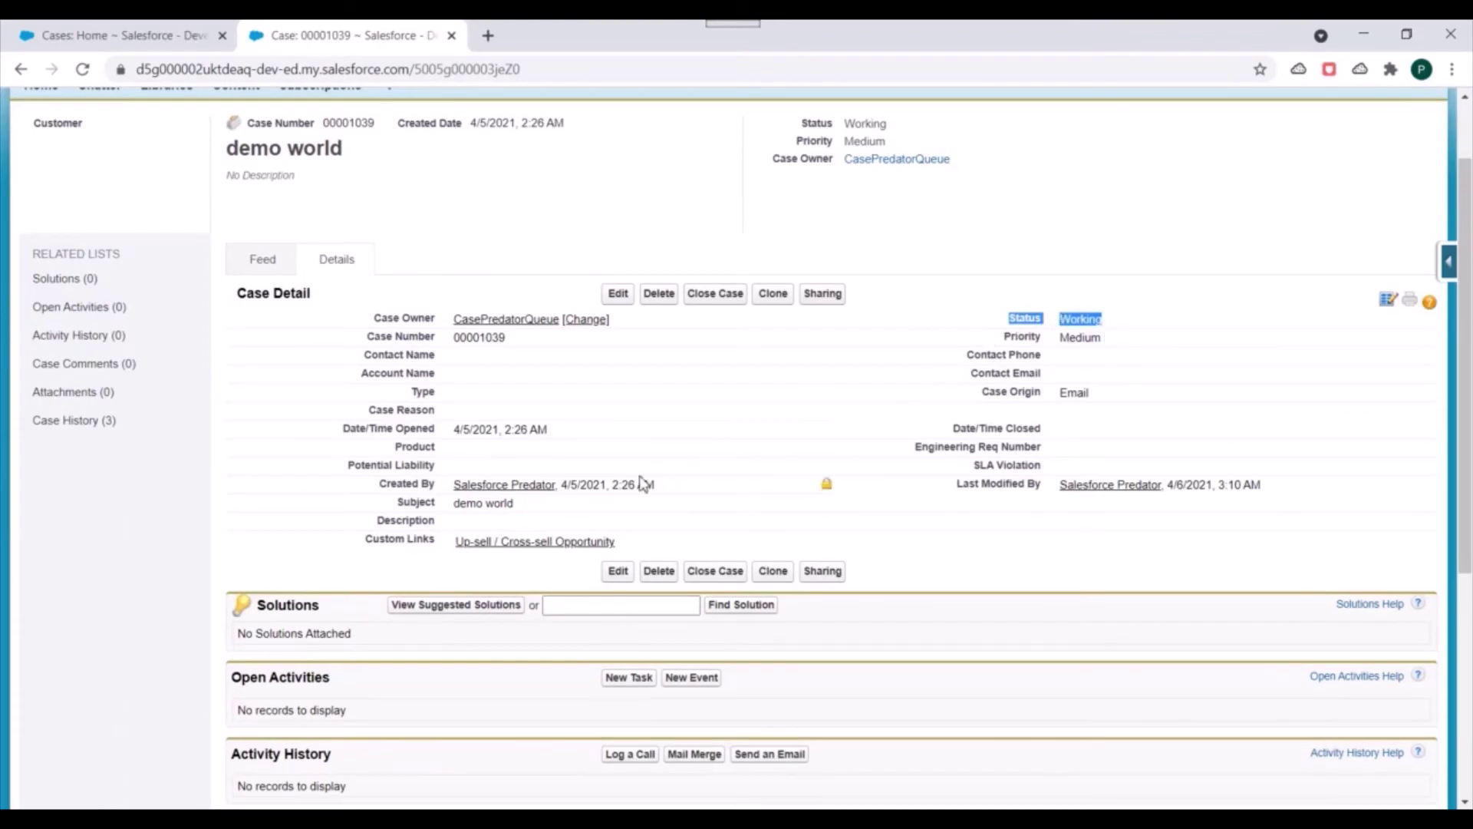
scroll(447, 521, down, 1)
scroll(447, 522, down, 1)
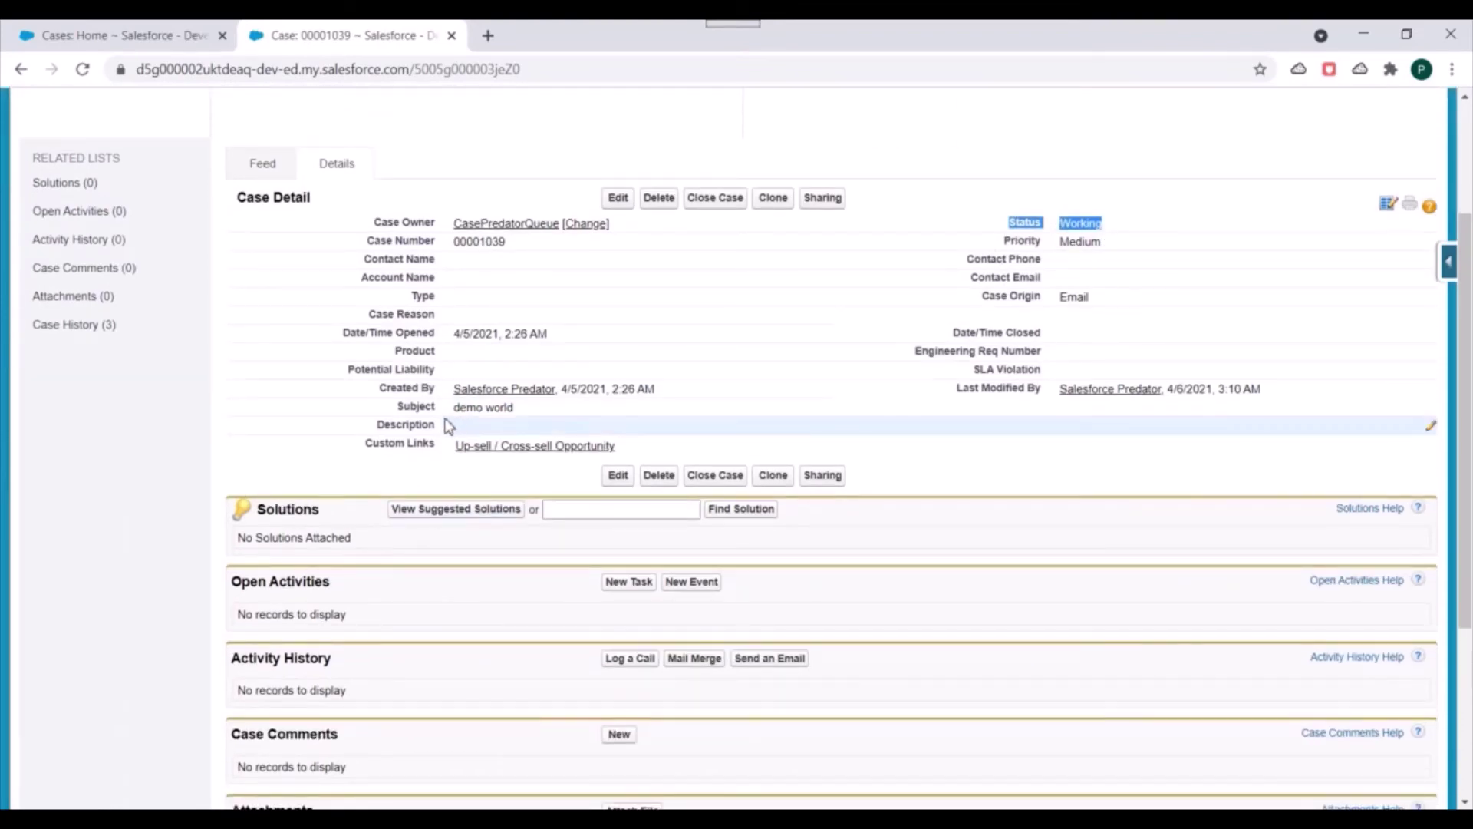
click(449, 419)
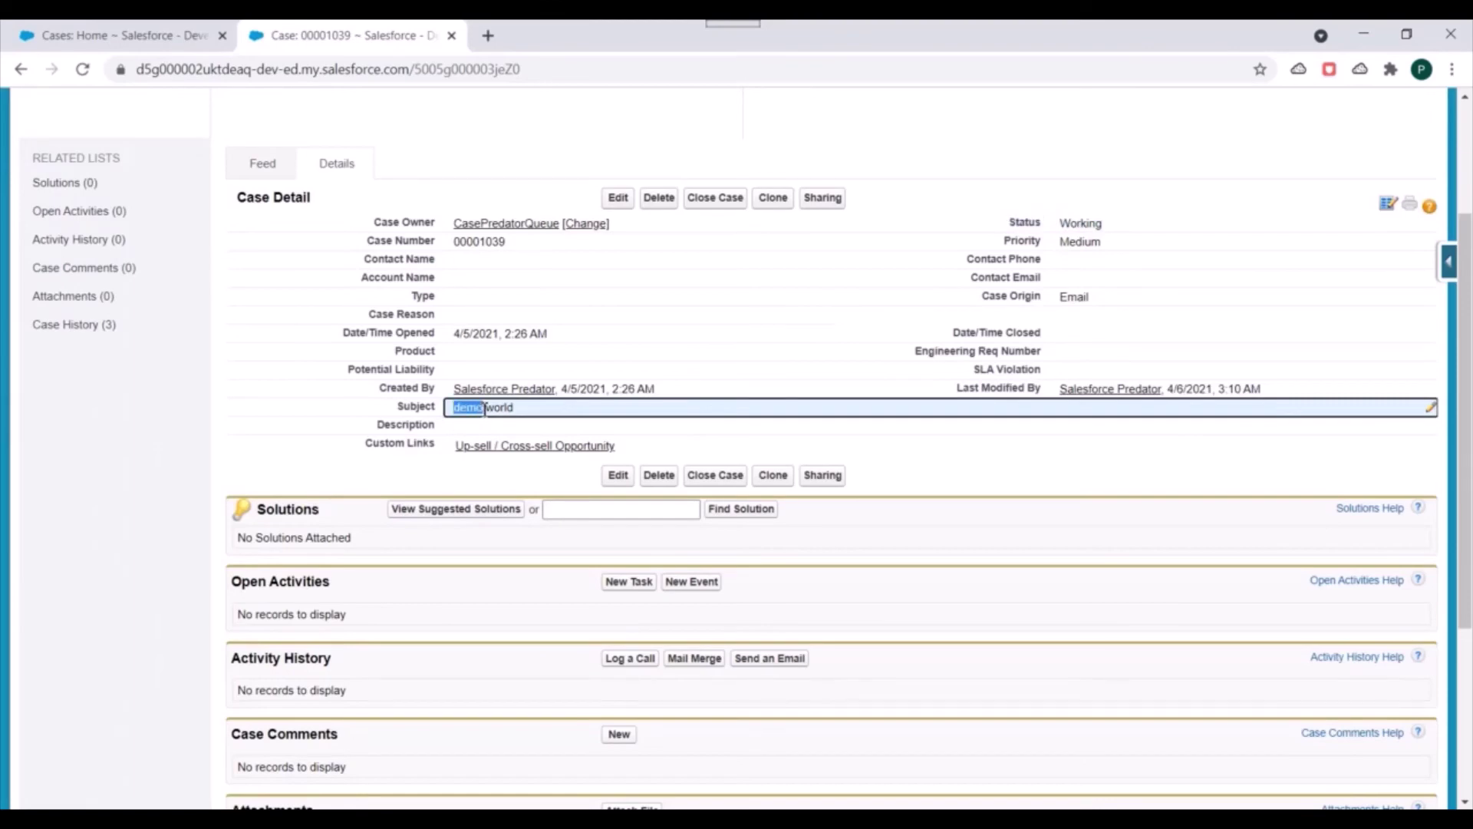
scroll(733, 389, up, 3)
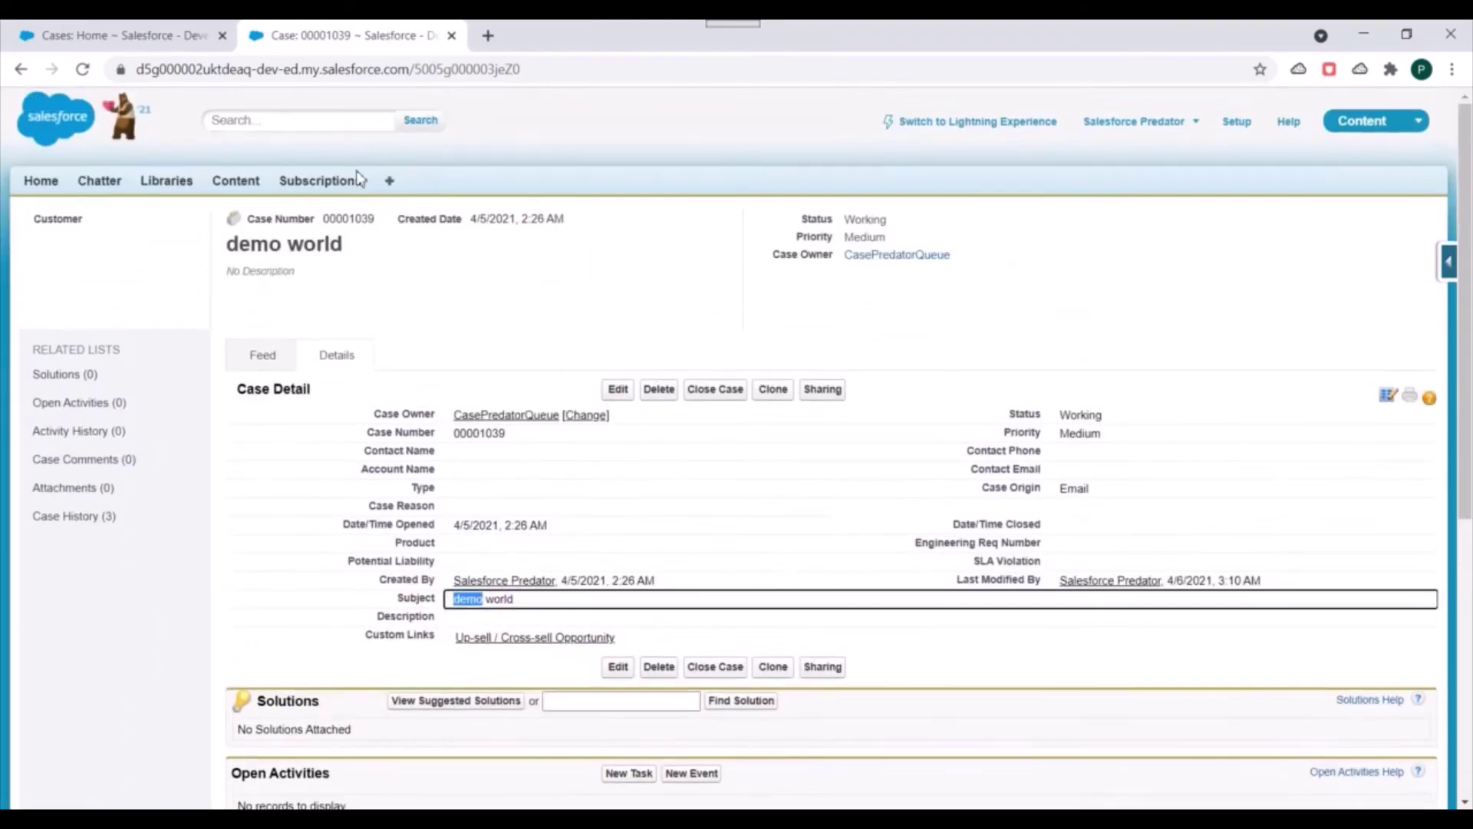
click(151, 30)
click(1236, 121)
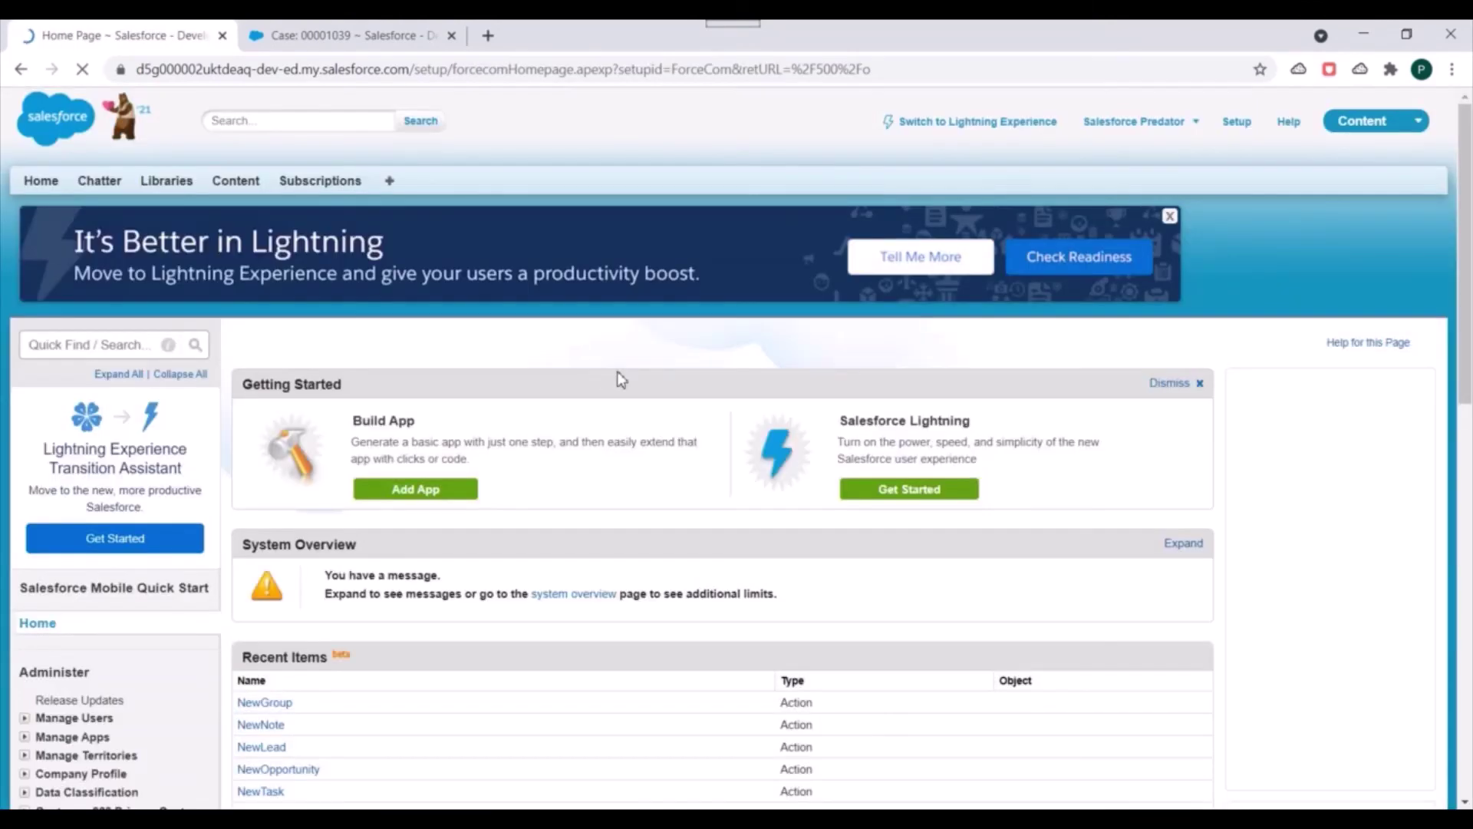